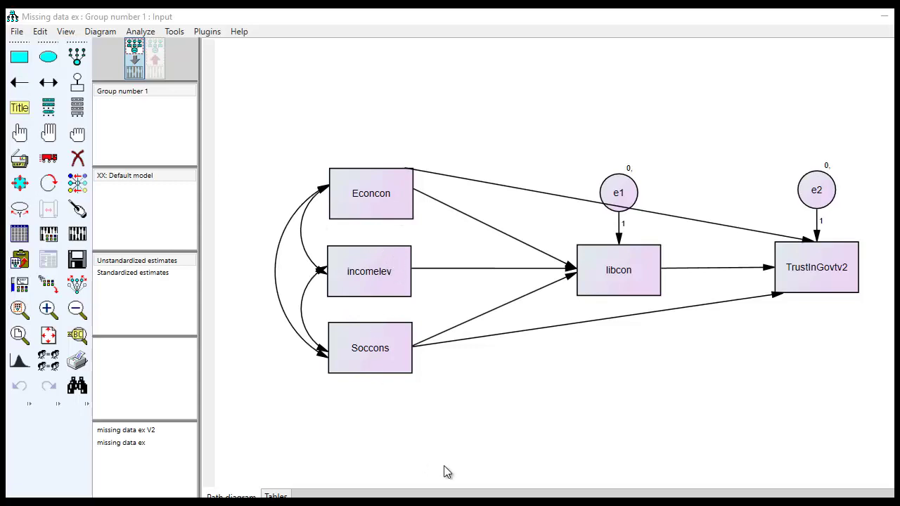
# Step: Switch from Amos to the User Guide's Example 30 Data Imputation chapter in Chrome
pyautogui.hotkey('alt', 'Tab')
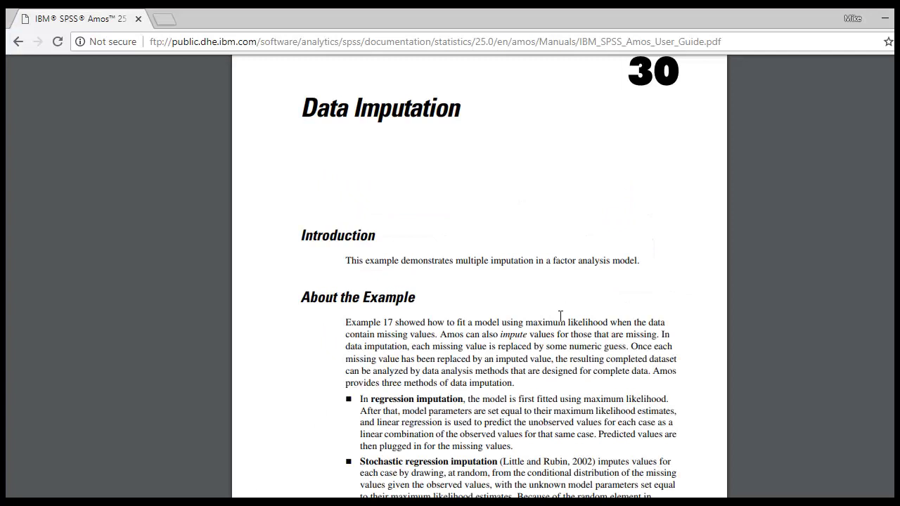
# Step: Show the Example 30 Data Imputation heading in the guide, then go back to the Amos diagram
pyautogui.scroll(1, 617, 177)
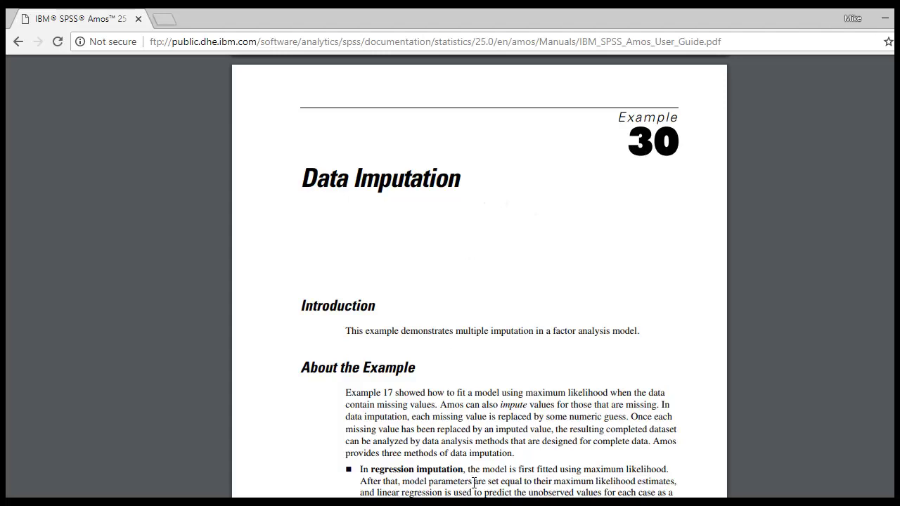
pyautogui.hotkey('alt', 'Tab')
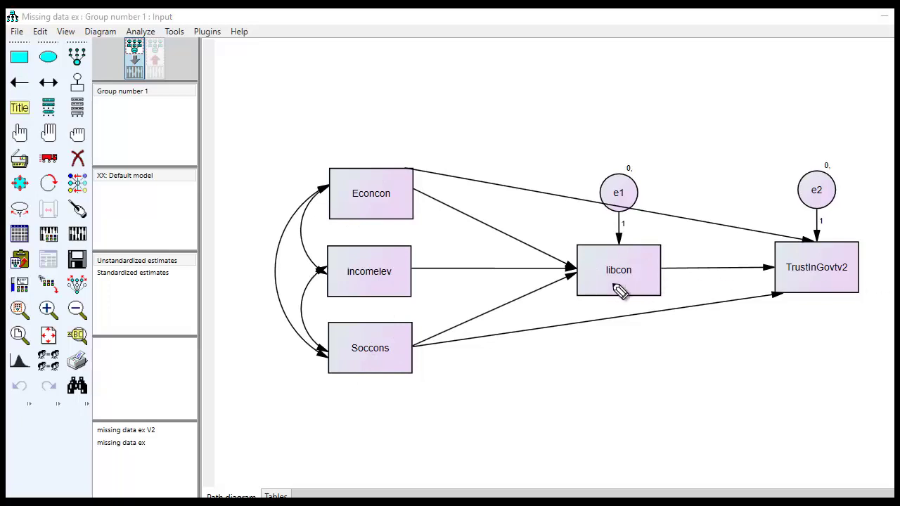
pyautogui.moveTo(609, 284); pyautogui.dragTo(649, 292)
pyautogui.moveTo(795, 282); pyautogui.dragTo(849, 282)
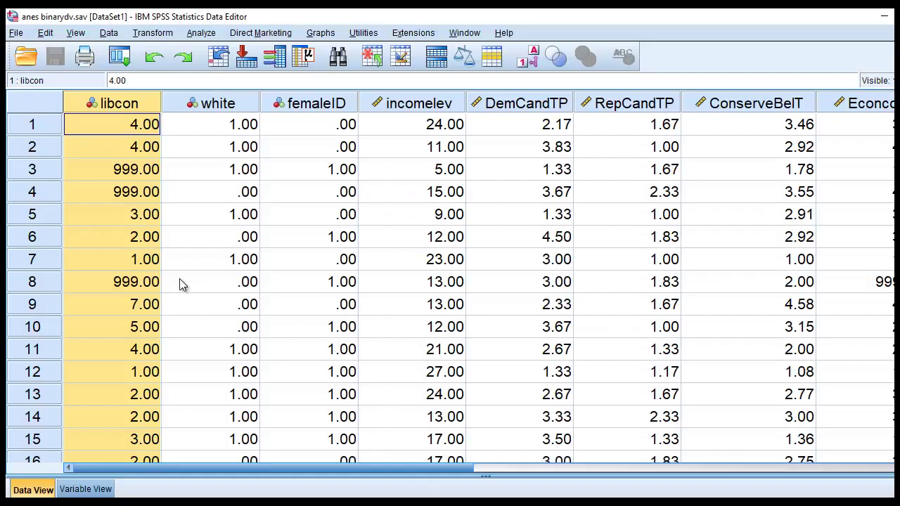
pyautogui.click(186, 284)
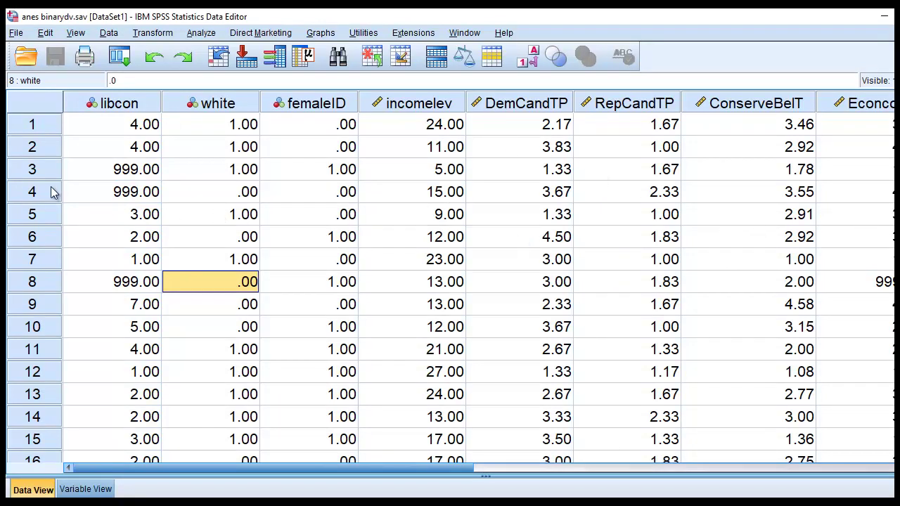
pyautogui.click(125, 172)
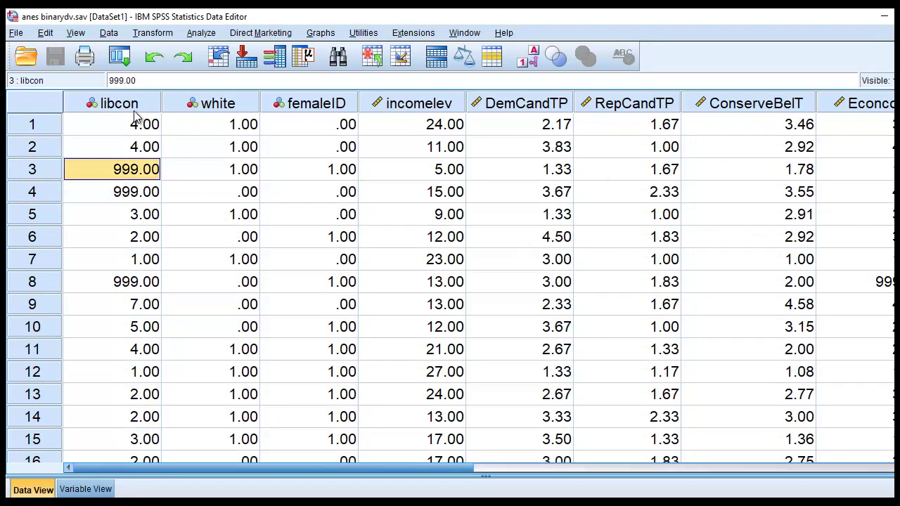
pyautogui.doubleClick(133, 107)
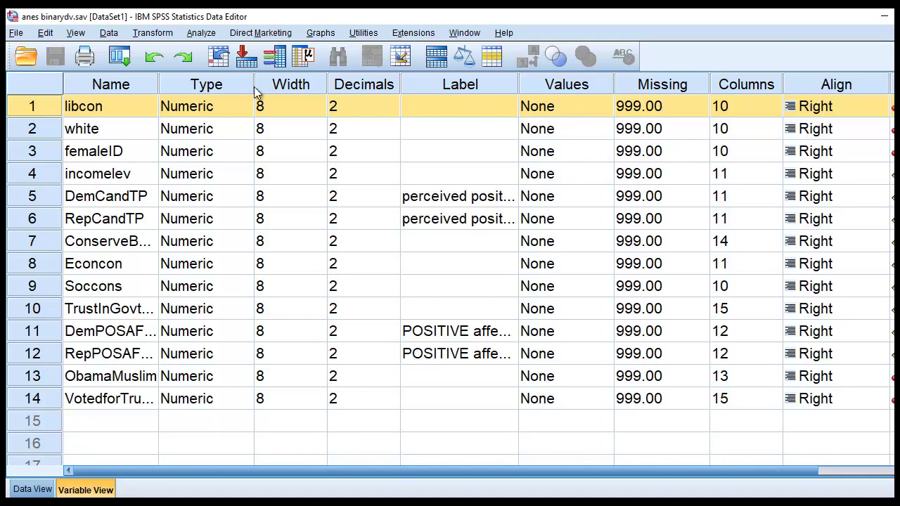
pyautogui.click(23, 109)
pyautogui.doubleClick(23, 109)
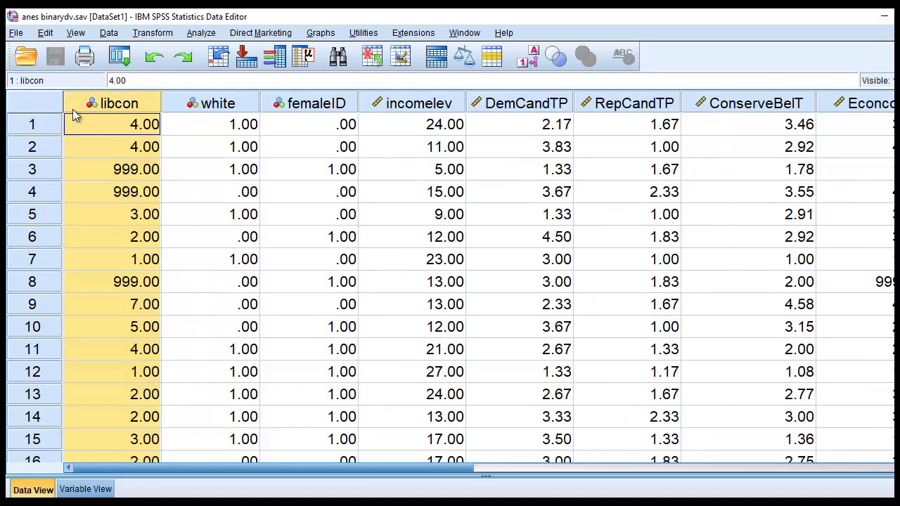
pyautogui.click(152, 169)
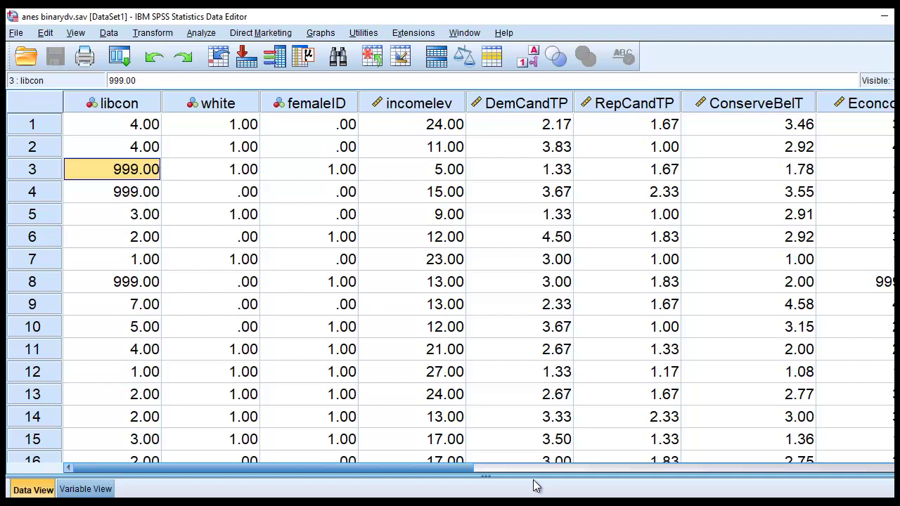
pyautogui.hotkey('alt', 'Tab')
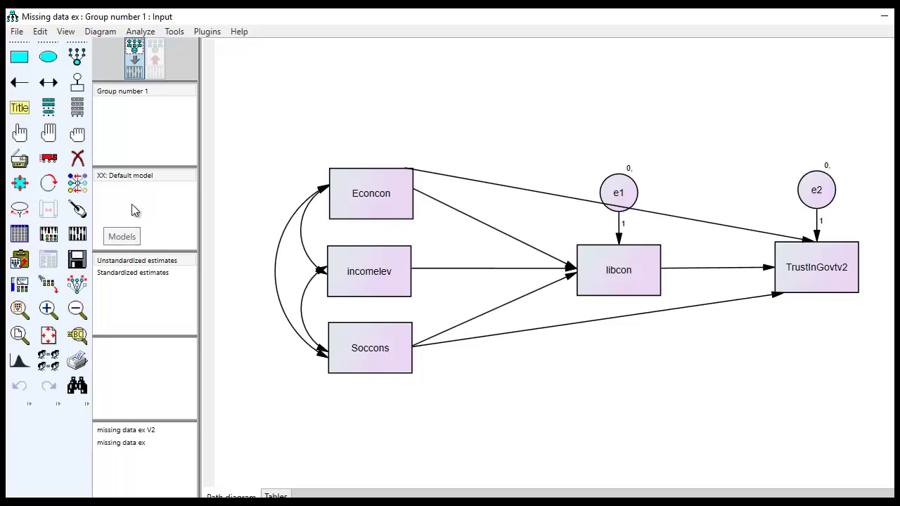
# Step: Attach the anes binarydv data file to the Missing data ex model
pyautogui.click(19, 235)
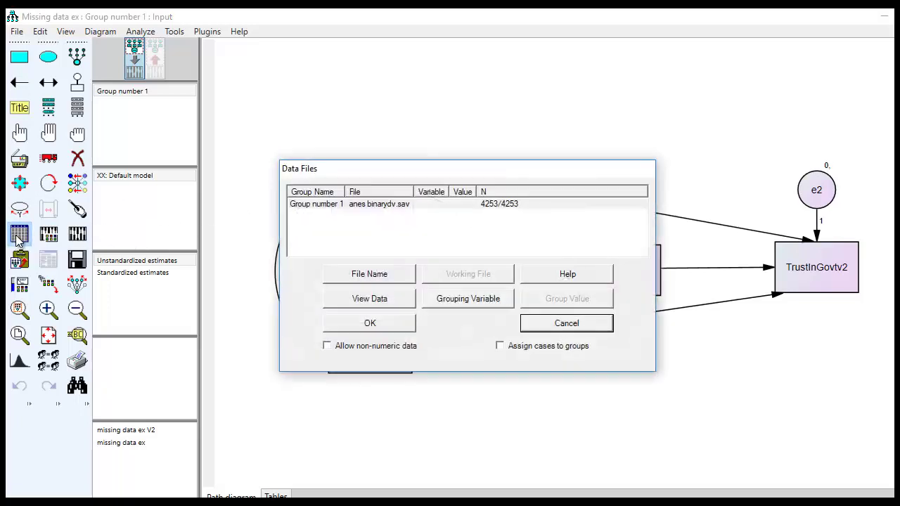
pyautogui.click(388, 278)
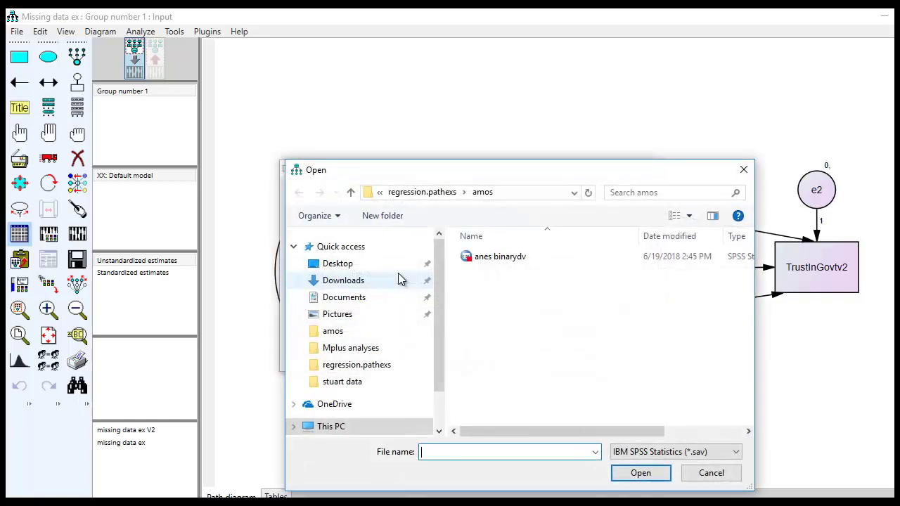
pyautogui.click(490, 257)
pyautogui.click(637, 478)
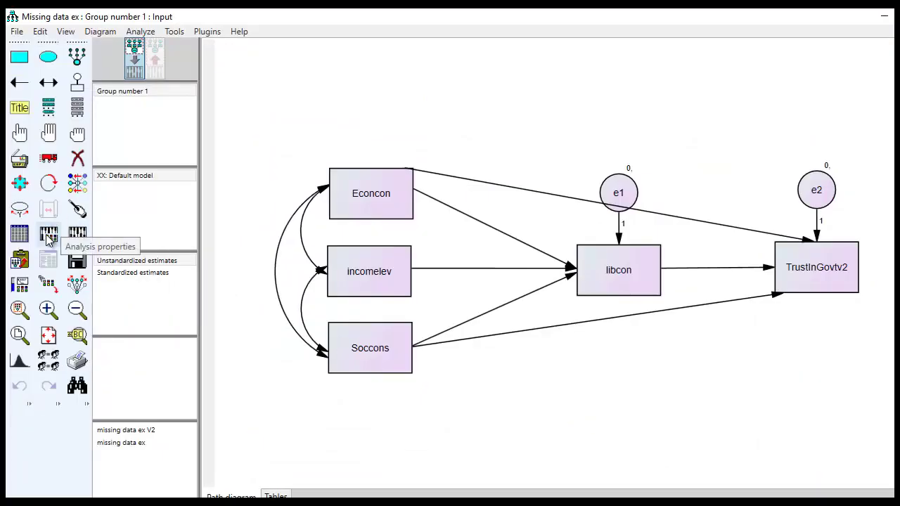
# Step: Confirm means and intercepts are estimated in Analysis Properties, then calculate estimates
pyautogui.click(48, 236)
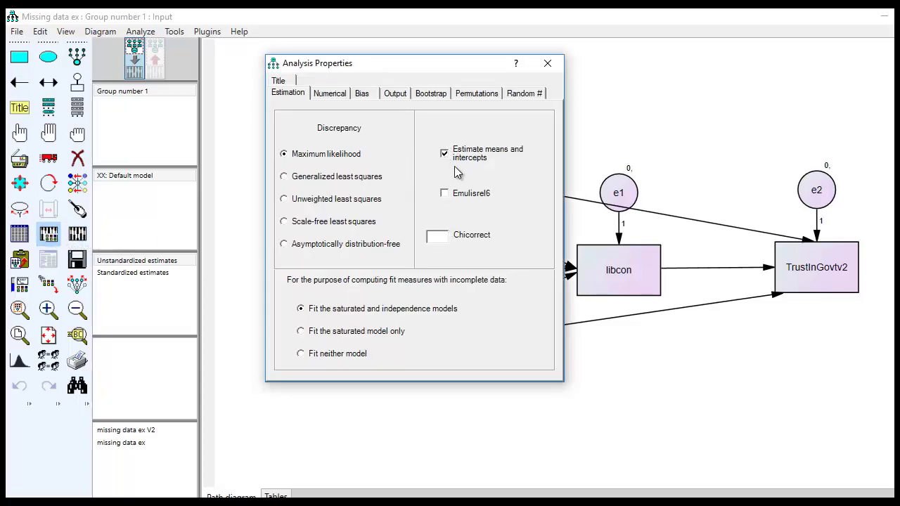
pyautogui.click(428, 94)
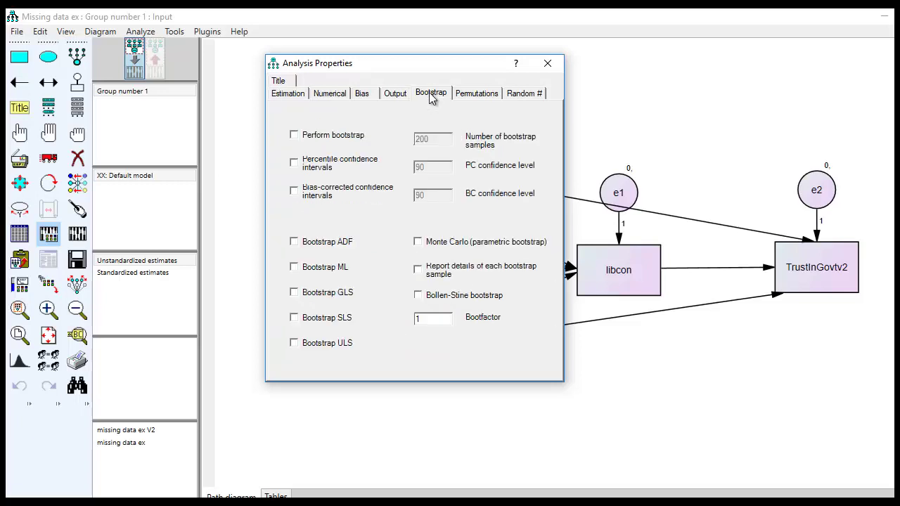
pyautogui.click(301, 99)
pyautogui.click(547, 64)
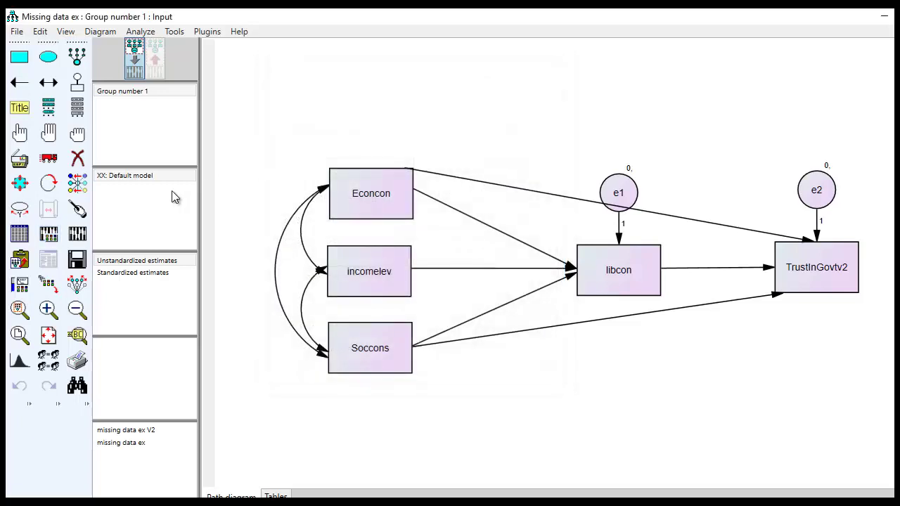
pyautogui.click(78, 233)
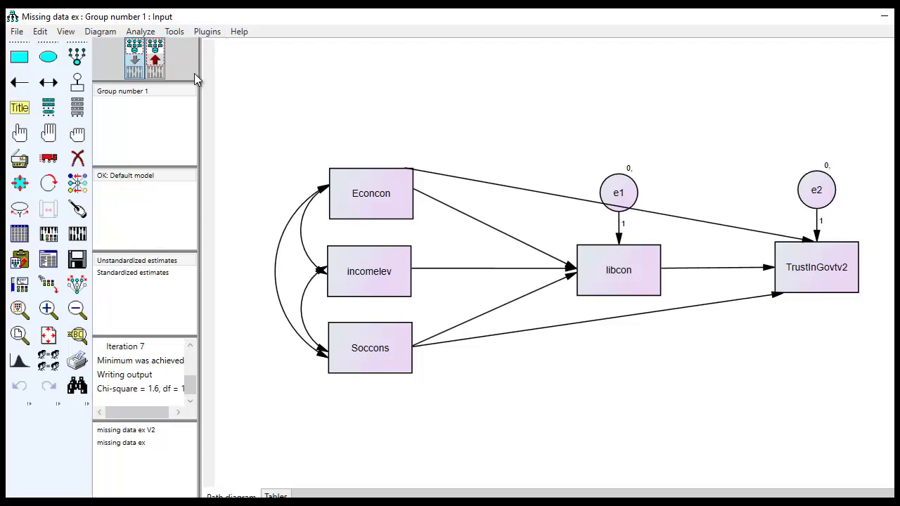
# Step: Open the Data Imputation dialog from the Analyze menu
pyautogui.click(140, 34)
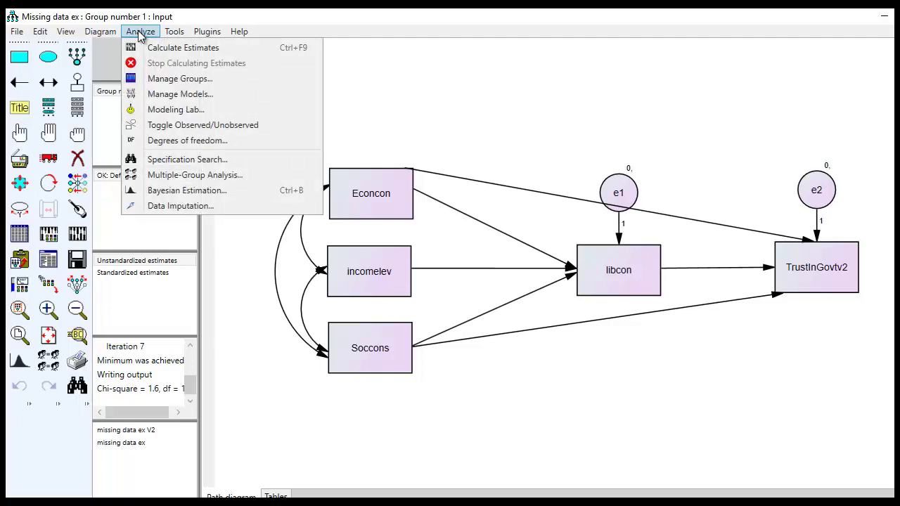
pyautogui.click(221, 206)
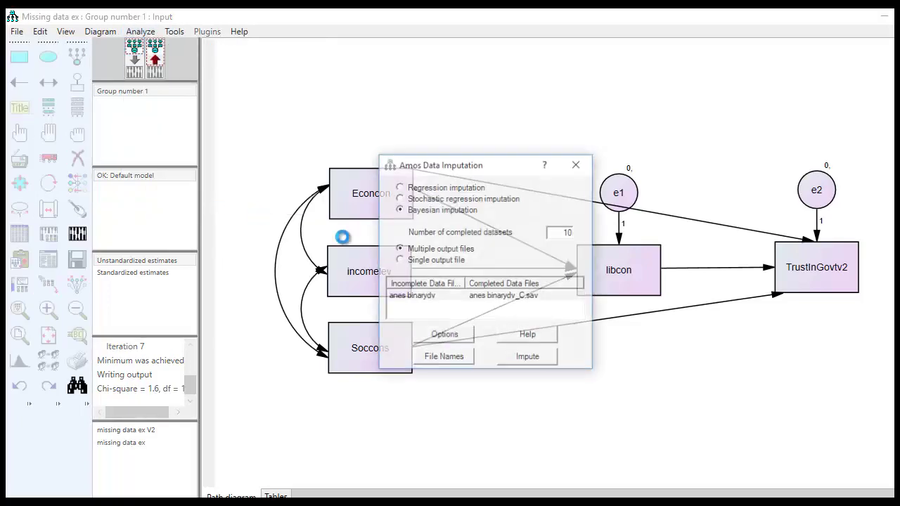
# Step: Choose Bayesian imputation with 10 completed datasets as multiple output files, then run the imputation
pyautogui.click(399, 187)
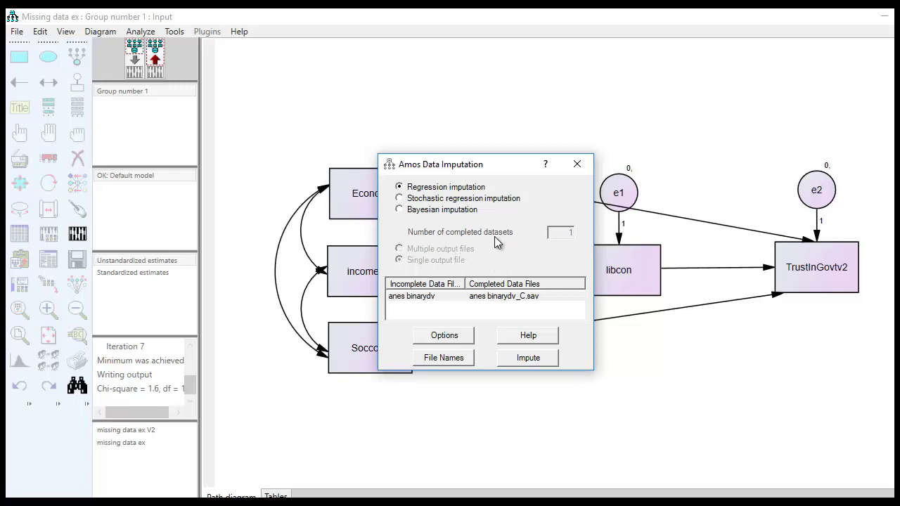
pyautogui.click(400, 210)
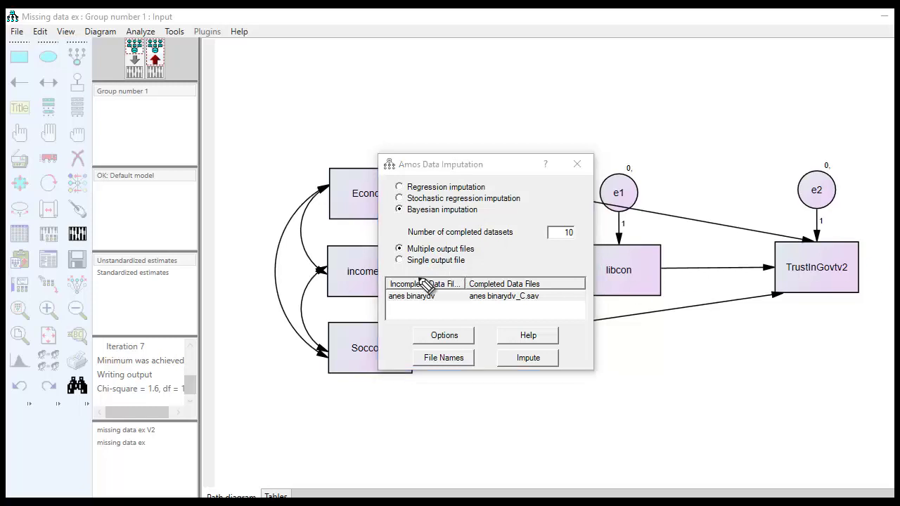
pyautogui.moveTo(428, 237); pyautogui.dragTo(482, 238)
pyautogui.moveTo(559, 247); pyautogui.dragTo(580, 245)
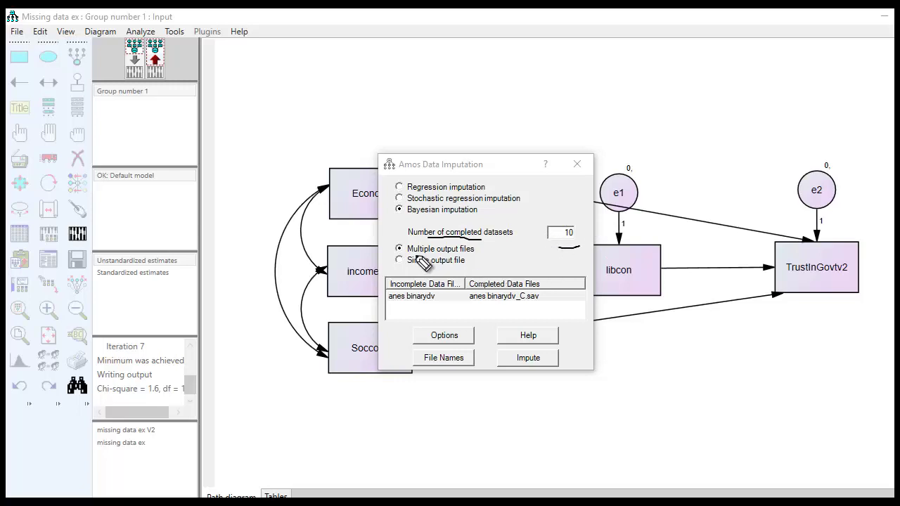
pyautogui.moveTo(488, 244); pyautogui.dragTo(508, 243)
pyautogui.press('Escape')
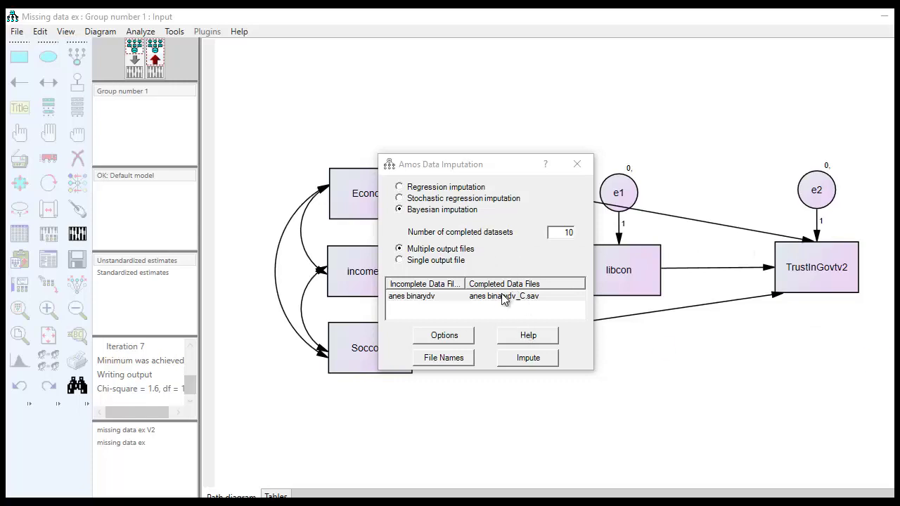
pyautogui.click(534, 359)
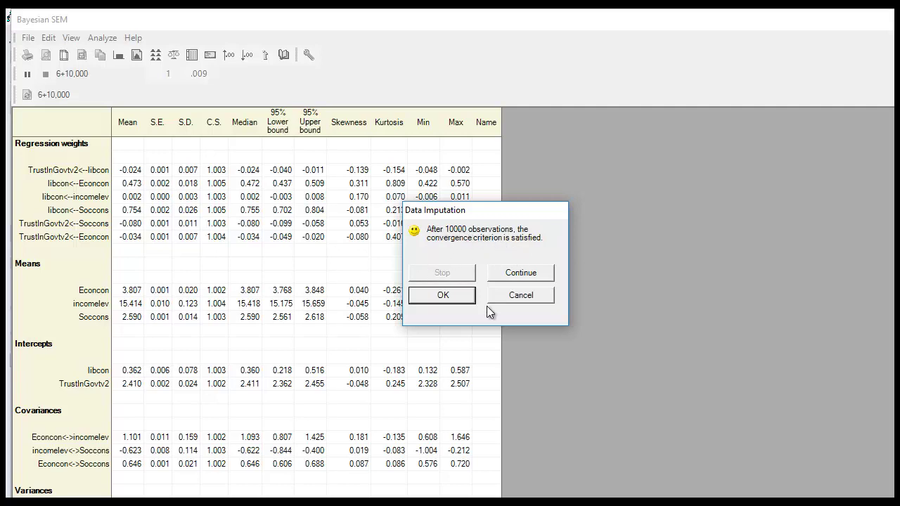
# Step: Accept the converged Bayesian sampler after 10,000 observations to finish imputation
pyautogui.click(450, 296)
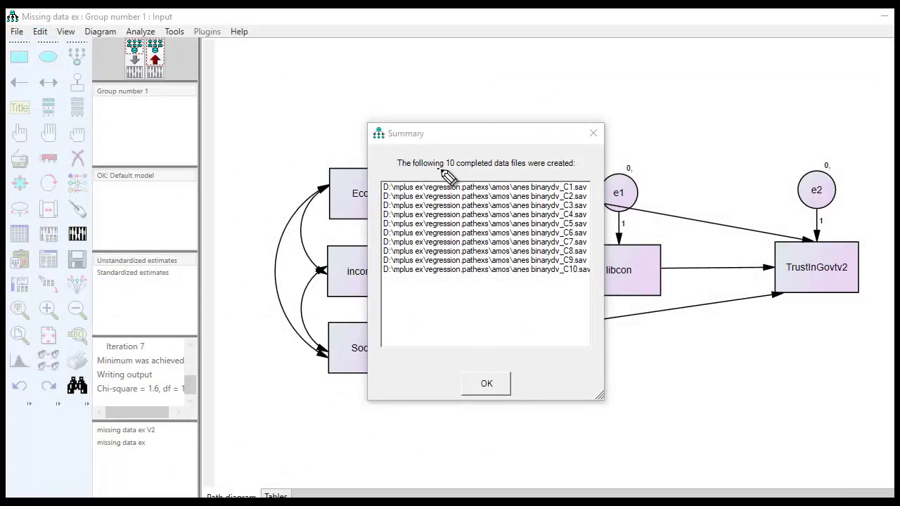
# Step: Review the ten files anes binarydv_C1 to C10, dismiss the summary, and close Data Imputation
pyautogui.moveTo(441, 169)
pyautogui.mouseDown()
pyautogui.moveTo(481, 180)
pyautogui.moveTo(566, 171)
pyautogui.mouseUp()
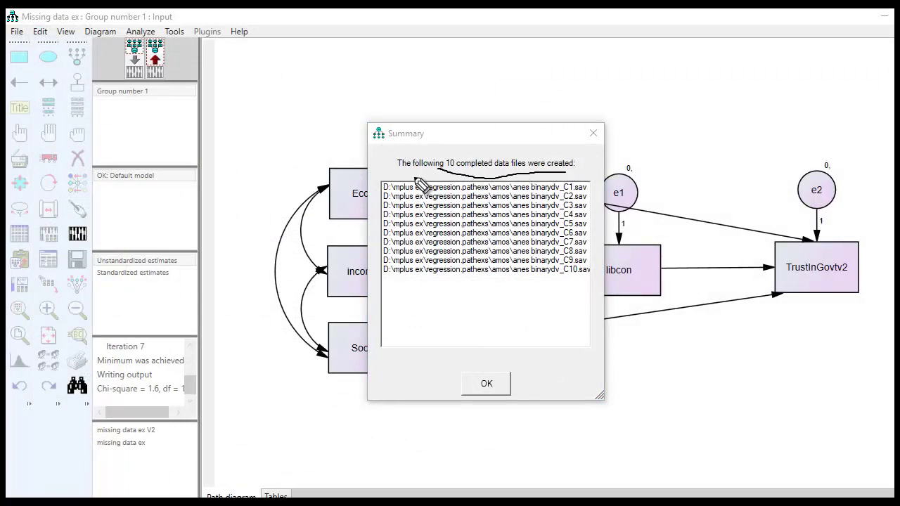
pyautogui.moveTo(373, 172)
pyautogui.mouseDown()
pyautogui.moveTo(389, 242)
pyautogui.moveTo(380, 269)
pyautogui.mouseUp()
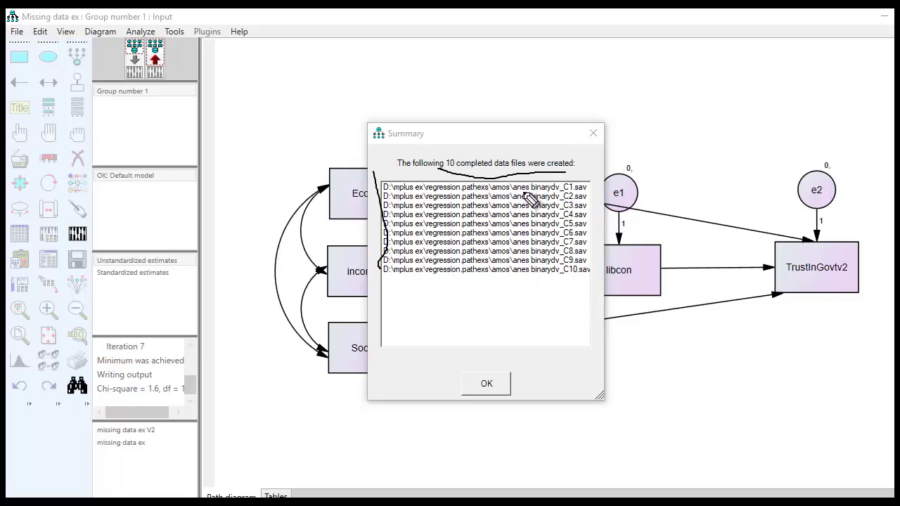
pyautogui.moveTo(527, 195)
pyautogui.mouseDown()
pyautogui.moveTo(546, 206)
pyautogui.moveTo(567, 204)
pyautogui.mouseUp()
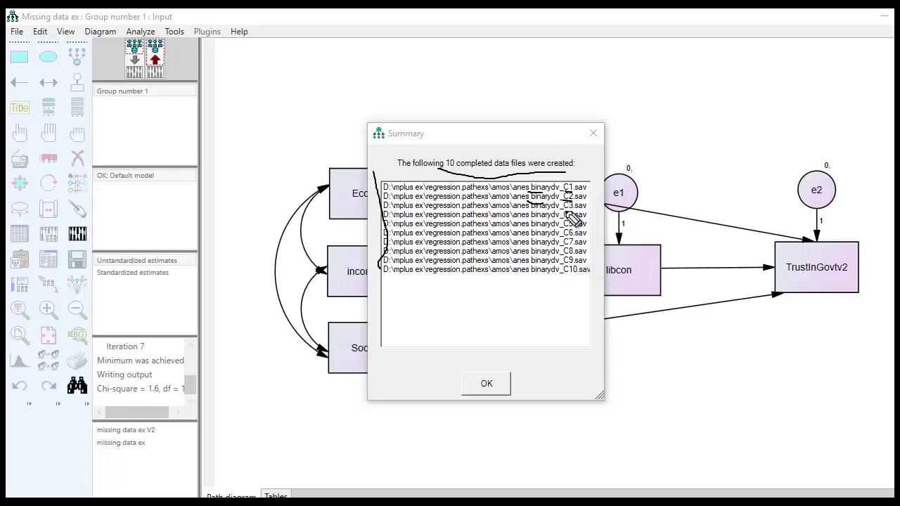
pyautogui.moveTo(567, 212); pyautogui.dragTo(575, 212)
pyautogui.press('Escape')
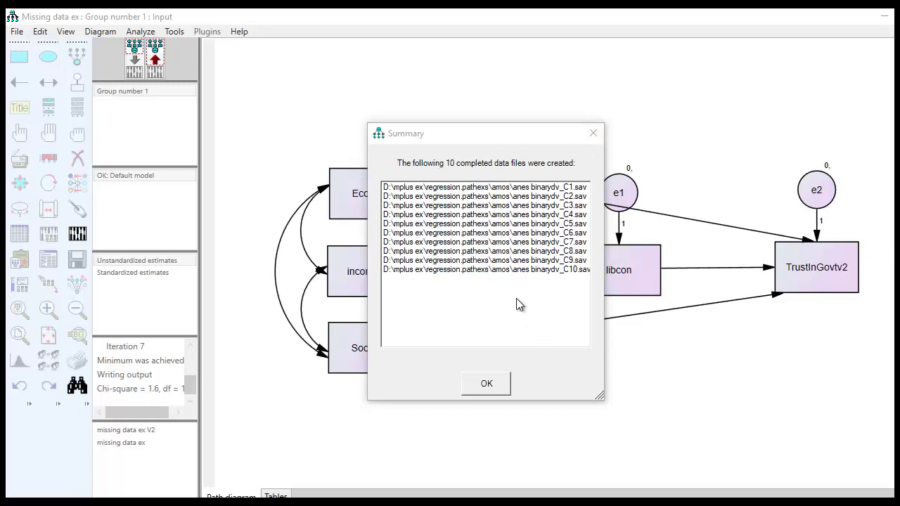
pyautogui.click(490, 382)
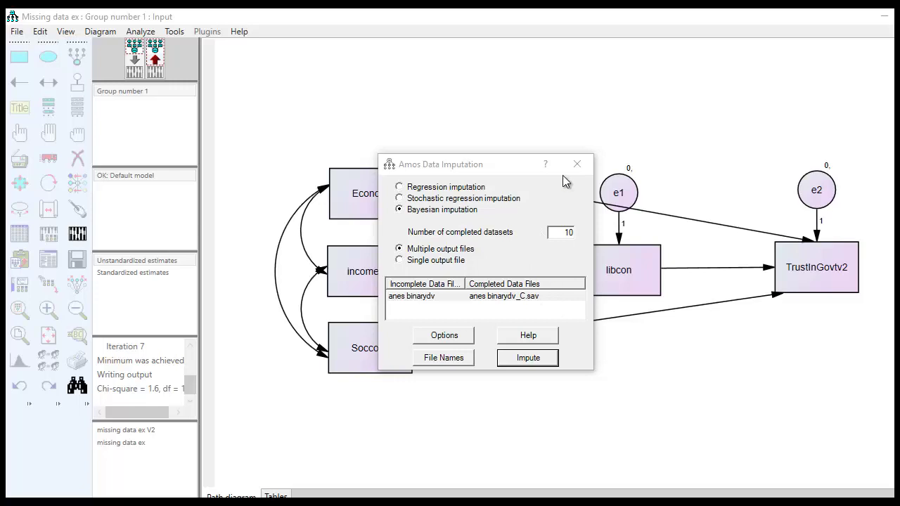
pyautogui.click(577, 164)
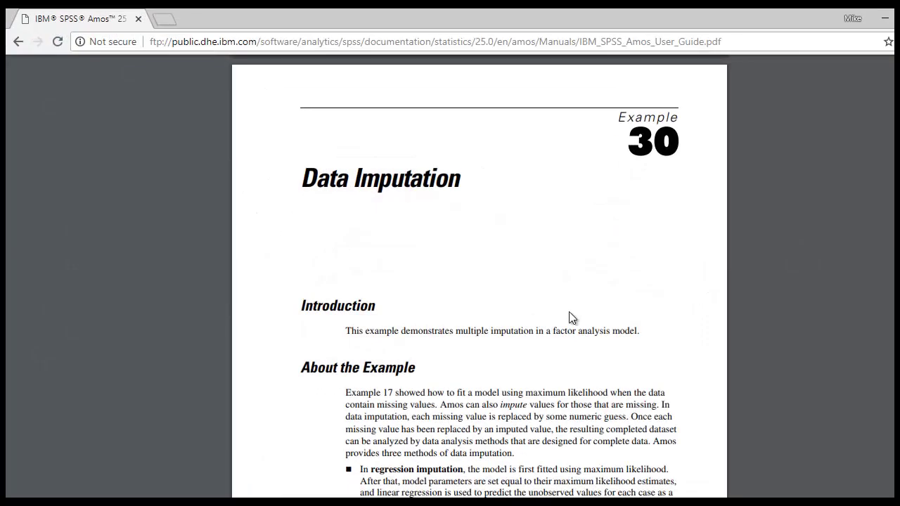
# Step: Bring the guide to page 487's ten-estimate table and Step 3, then return to Amos
pyautogui.scroll(-9, 570, 316)
pyautogui.scroll(-20, 569, 311)
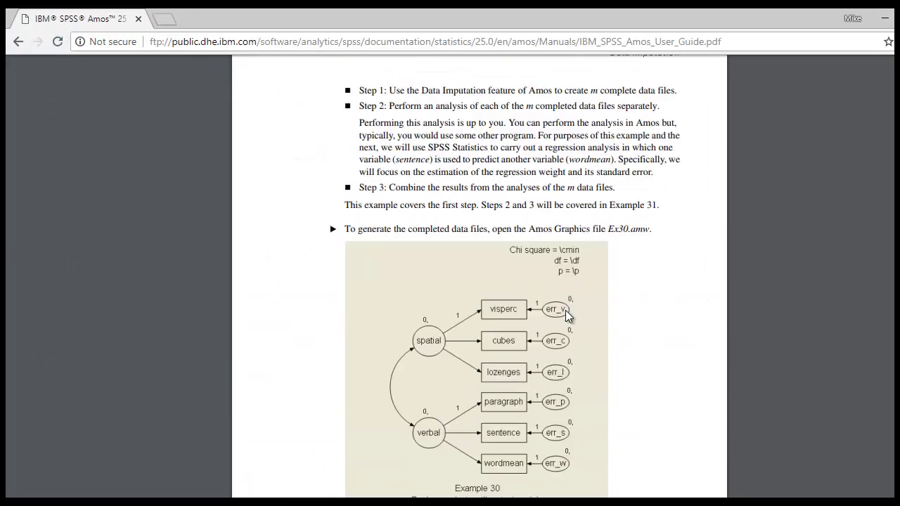
pyautogui.scroll(-20, 560, 311)
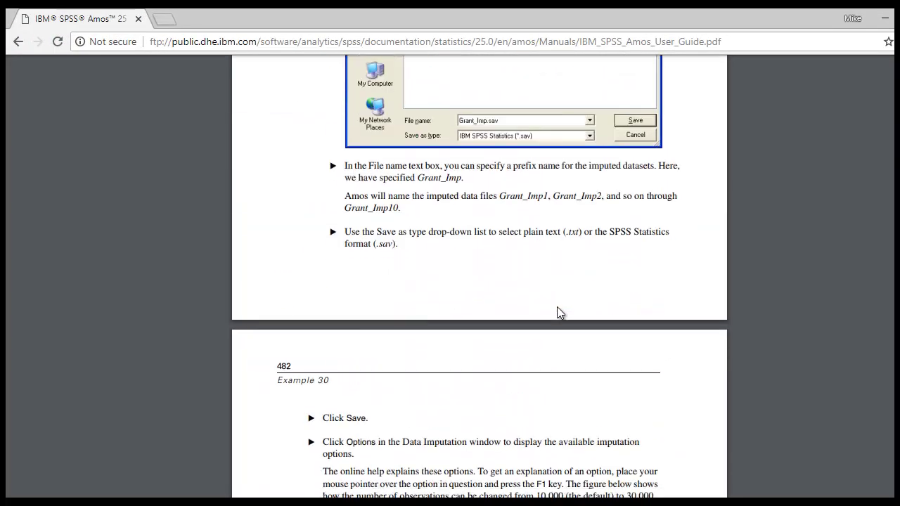
pyautogui.scroll(-20, 560, 311)
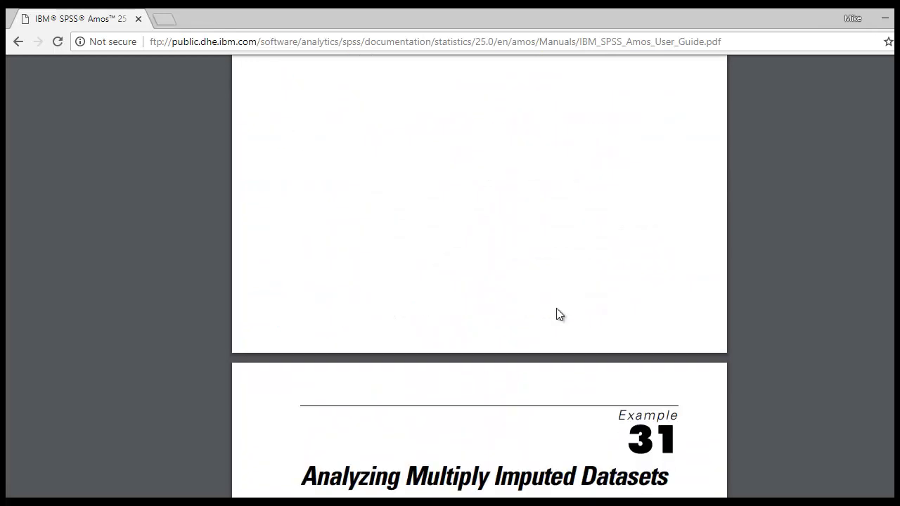
pyautogui.scroll(-5, 560, 310)
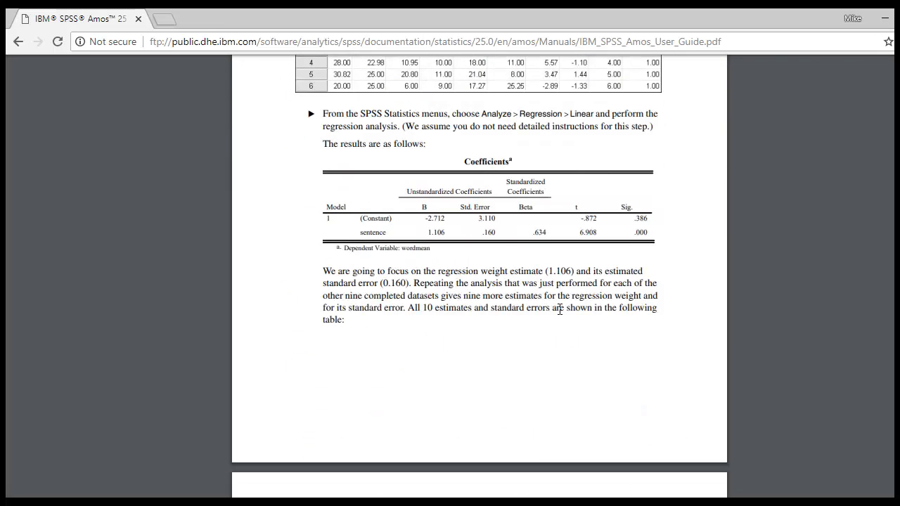
pyautogui.scroll(-5, 558, 309)
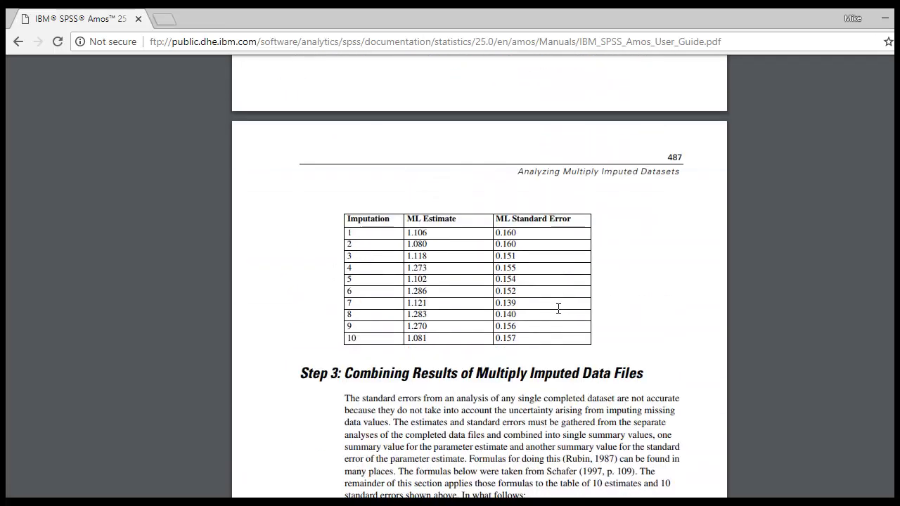
pyautogui.scroll(-1, 558, 309)
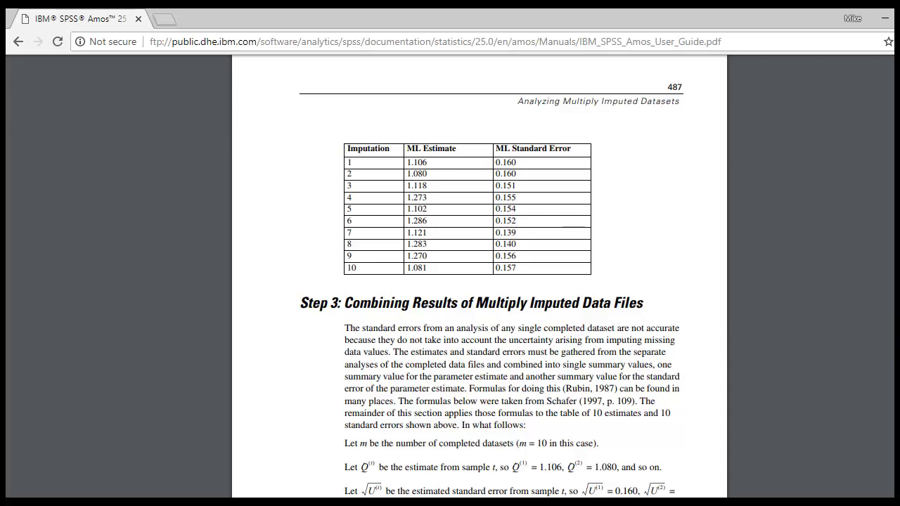
pyautogui.hotkey('alt', 'Tab')
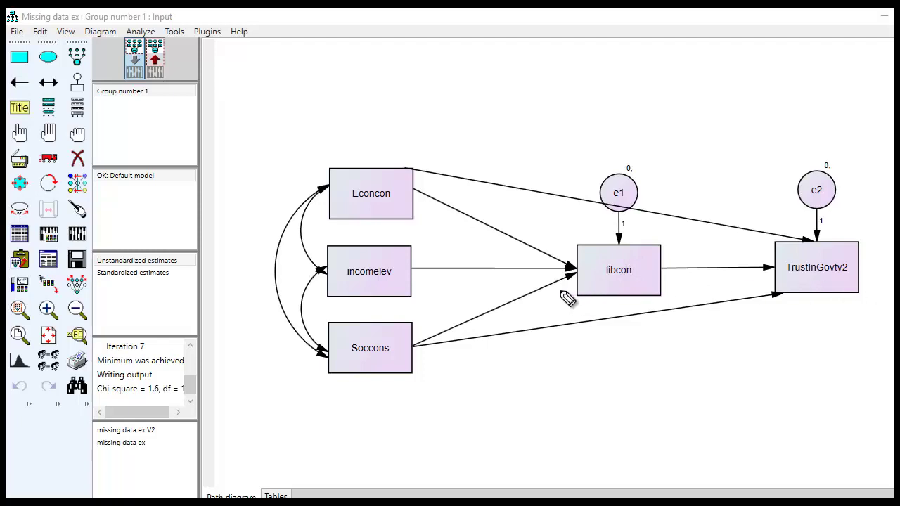
pyautogui.moveTo(498, 291); pyautogui.dragTo(491, 298)
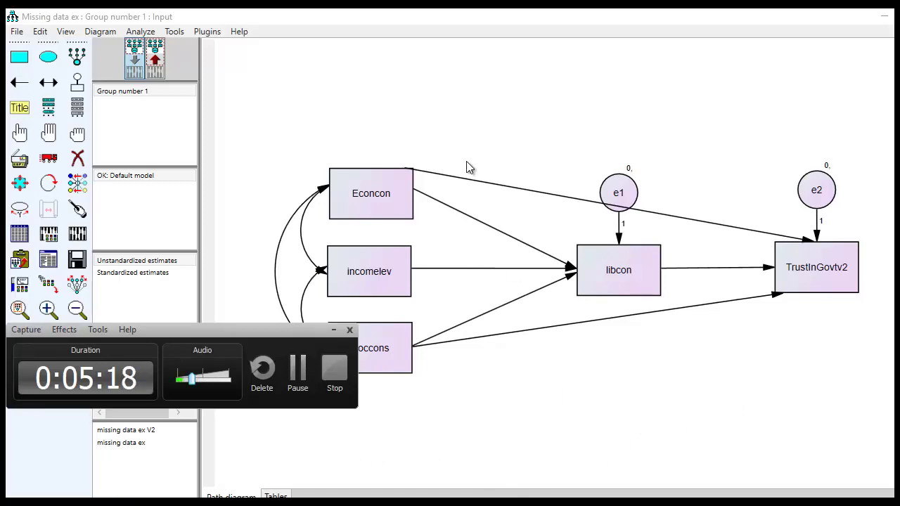
# Step: Look at the Excel pooling workbook briefly, then return to the guide's Step 3 section
pyautogui.click(296, 370)
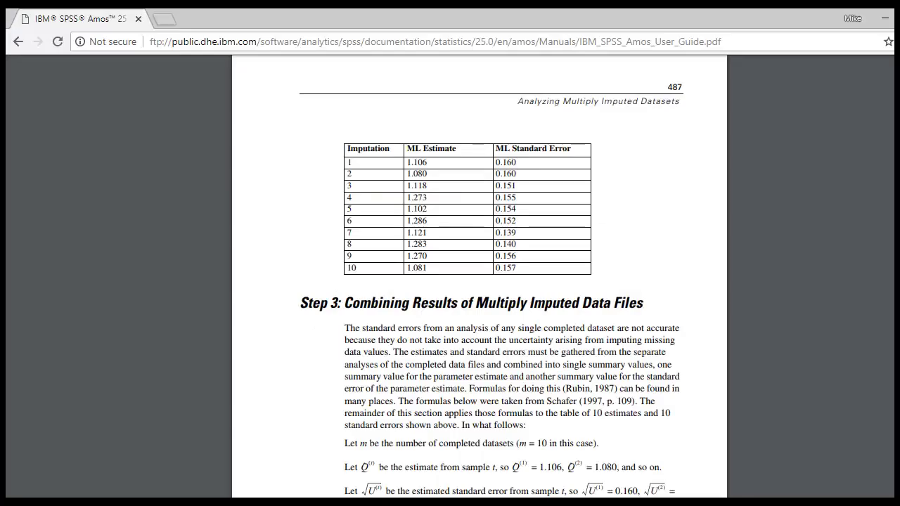
pyautogui.scroll(-3, 455, 233)
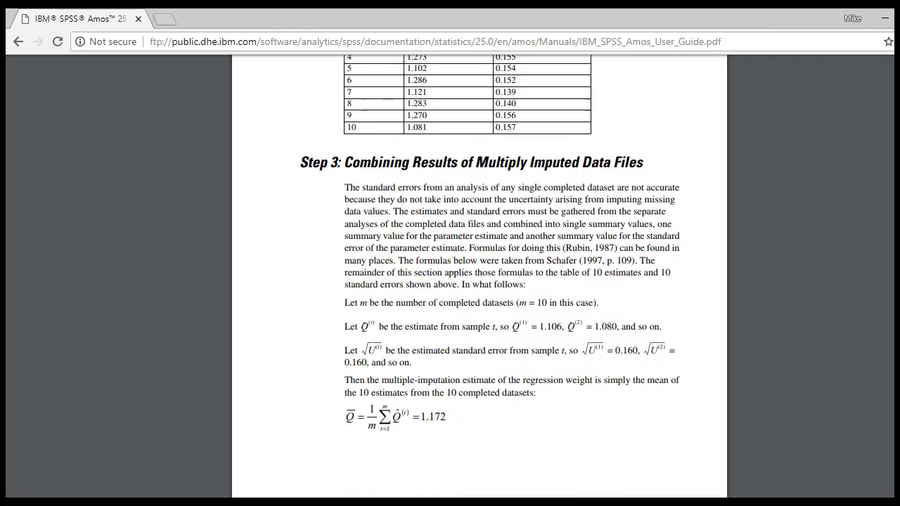
pyautogui.hotkey('alt', 'Tab')
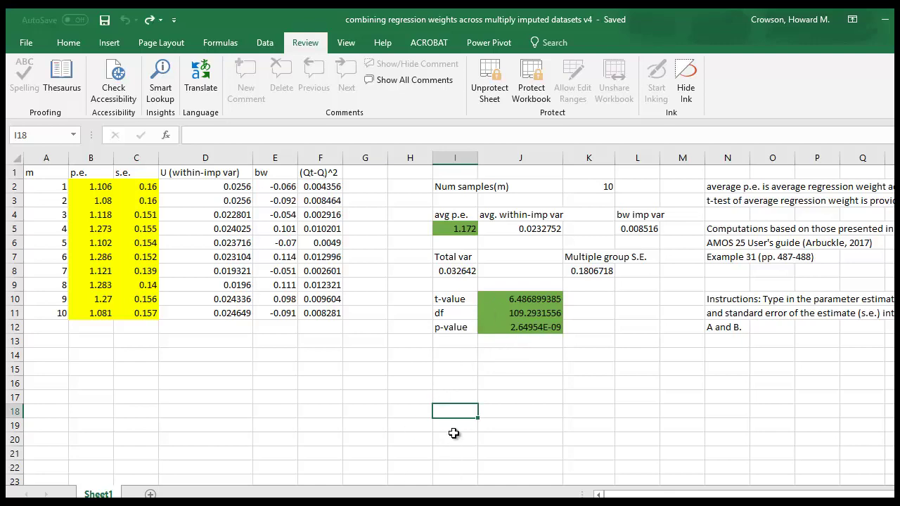
pyautogui.hotkey('alt', 'Tab')
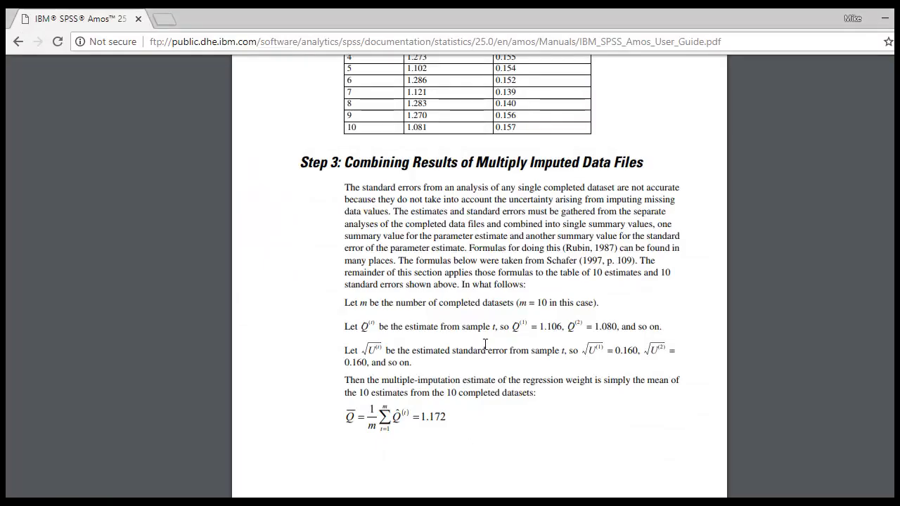
# Step: Read the page 488 formulas ending at standard error 0.1807, t = 6.49, 109 df
pyautogui.scroll(-4, 485, 345)
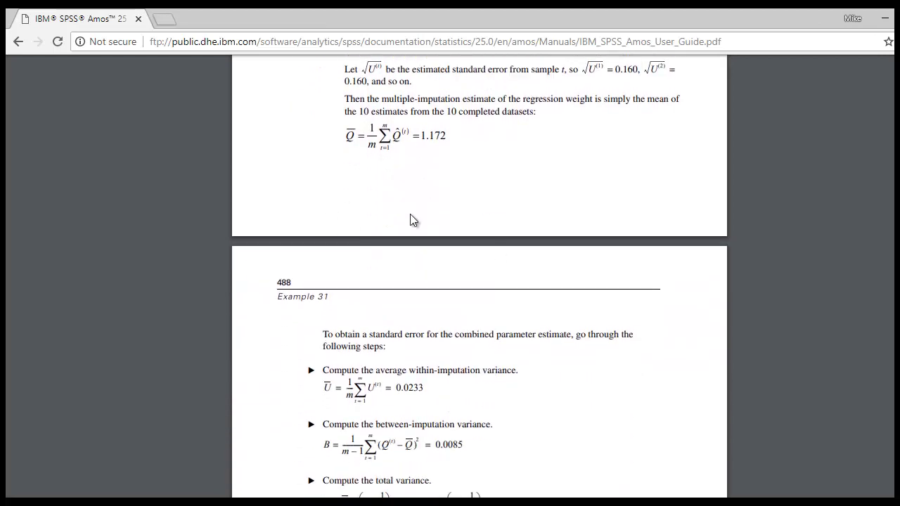
pyautogui.scroll(-3, 444, 163)
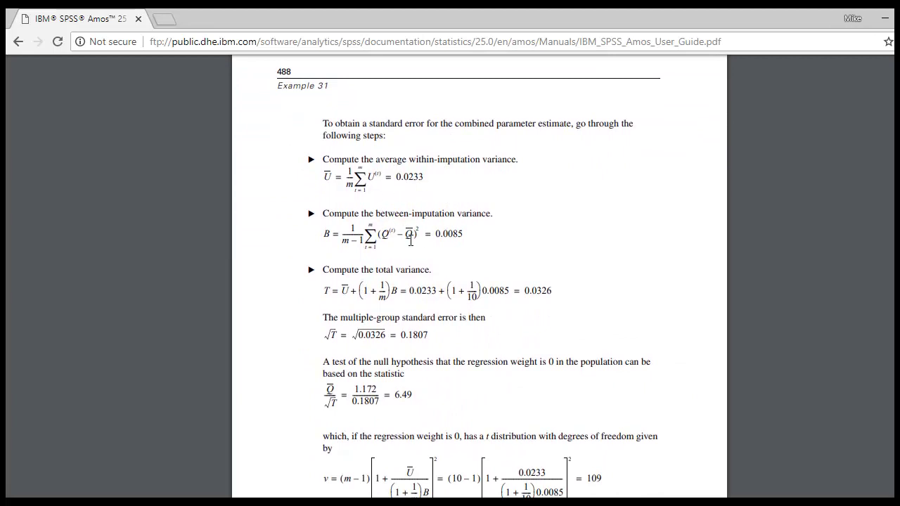
pyautogui.scroll(-2, 403, 279)
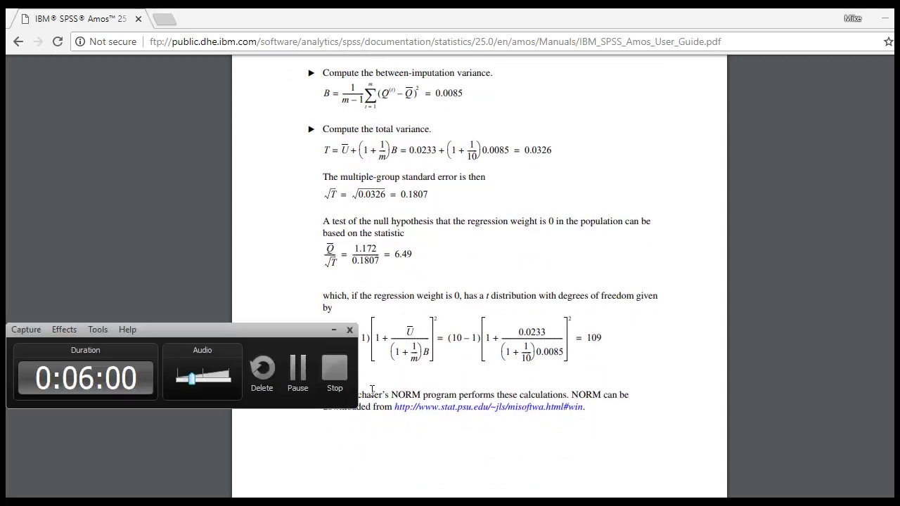
pyautogui.click(299, 379)
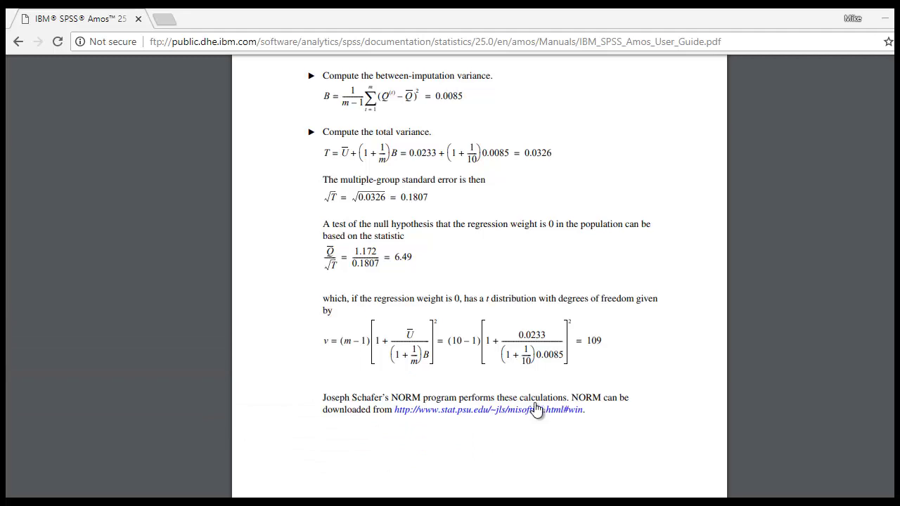
pyautogui.scroll(10, 538, 407)
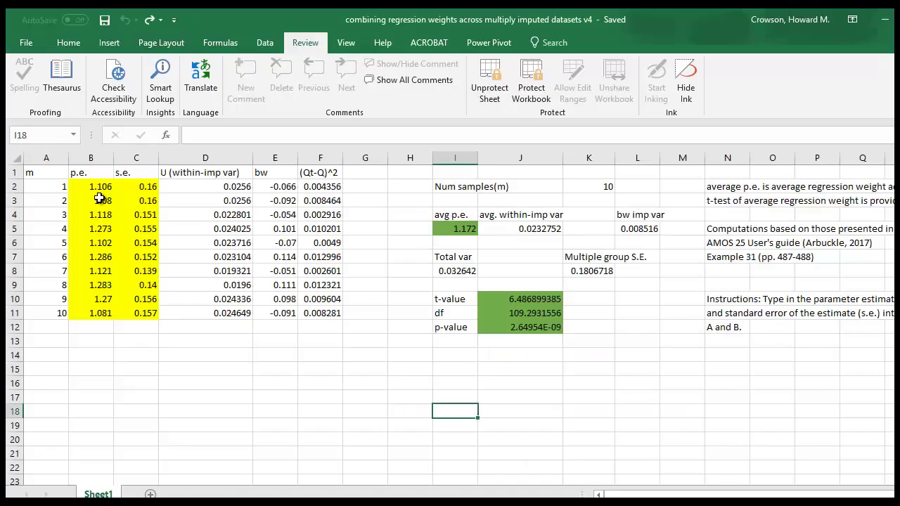
# Step: Select the ten p.e. and s.e. values in Excel range B2:C11
pyautogui.moveTo(92, 187); pyautogui.dragTo(153, 322)
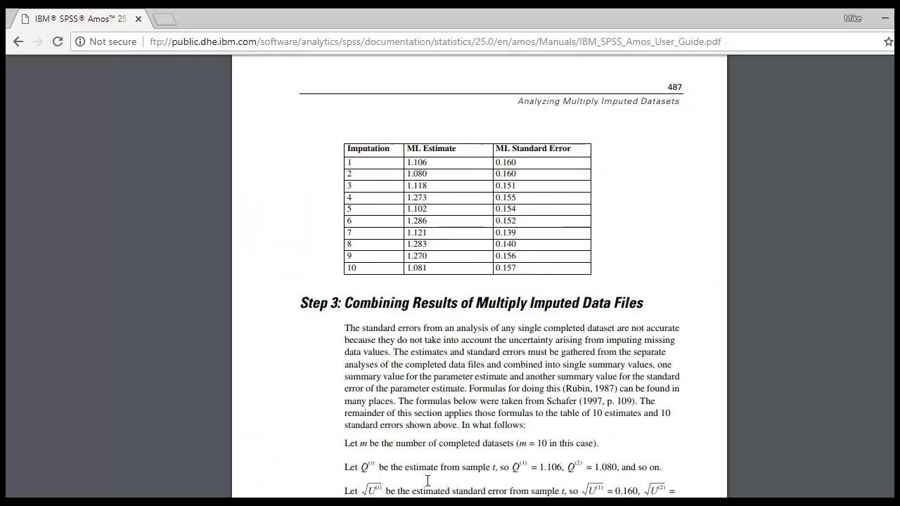
pyautogui.scroll(1, 639, 211)
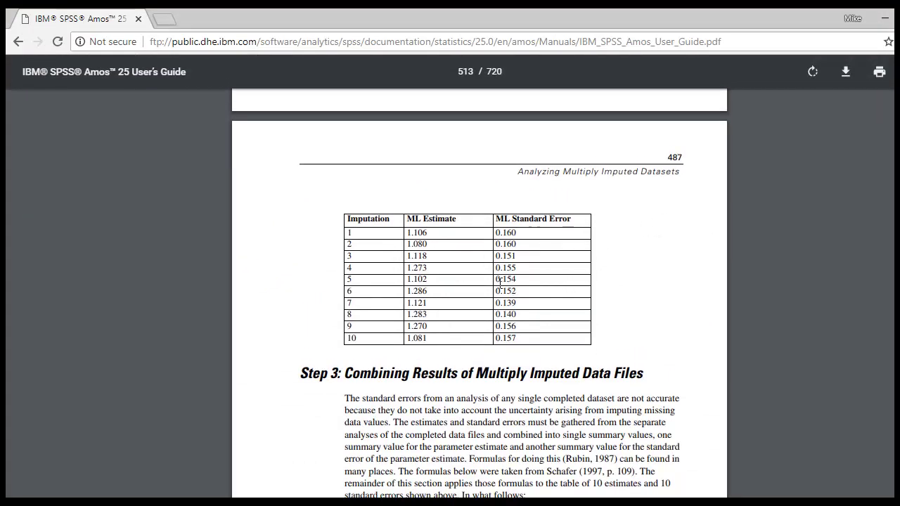
pyautogui.scroll(-7, 500, 283)
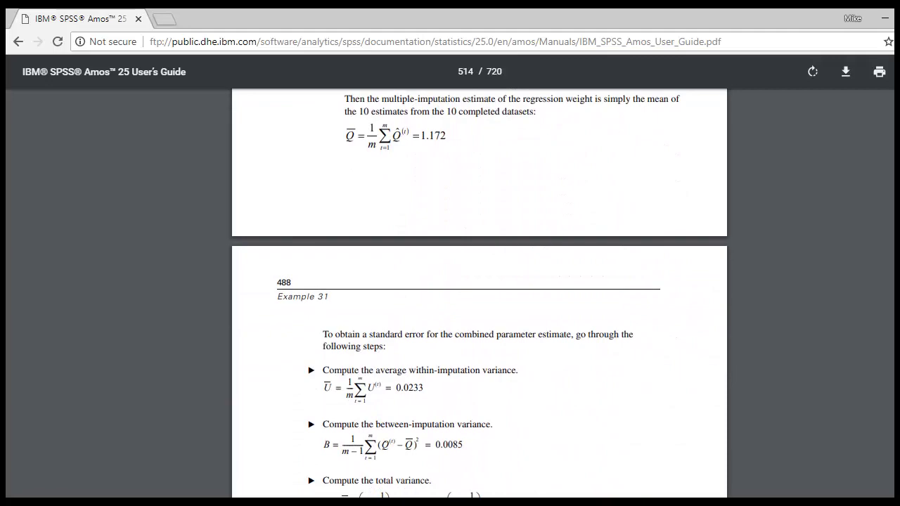
# Step: Compare them with the guide's estimates table, then return to the Amos path diagram
pyautogui.hotkey('alt', 'Tab')
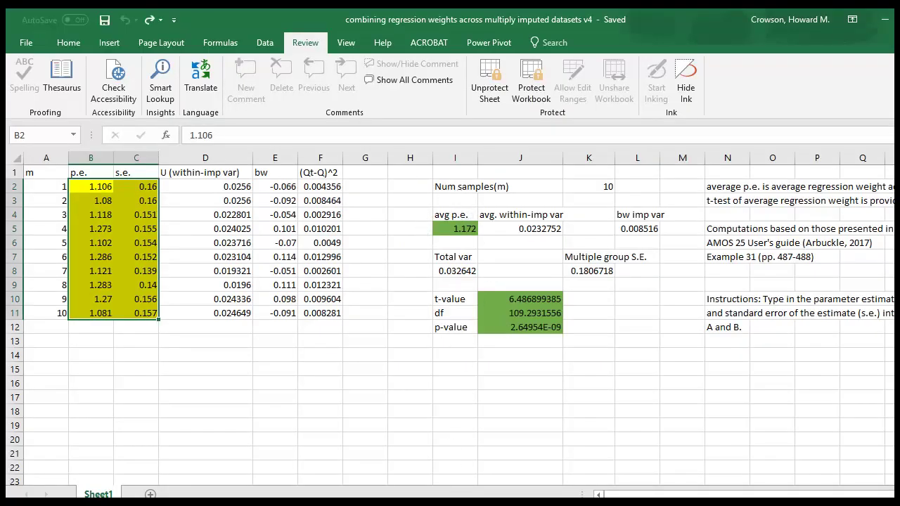
pyautogui.hotkey('alt', 'Tab')
pyautogui.scroll(-5, 429, 207)
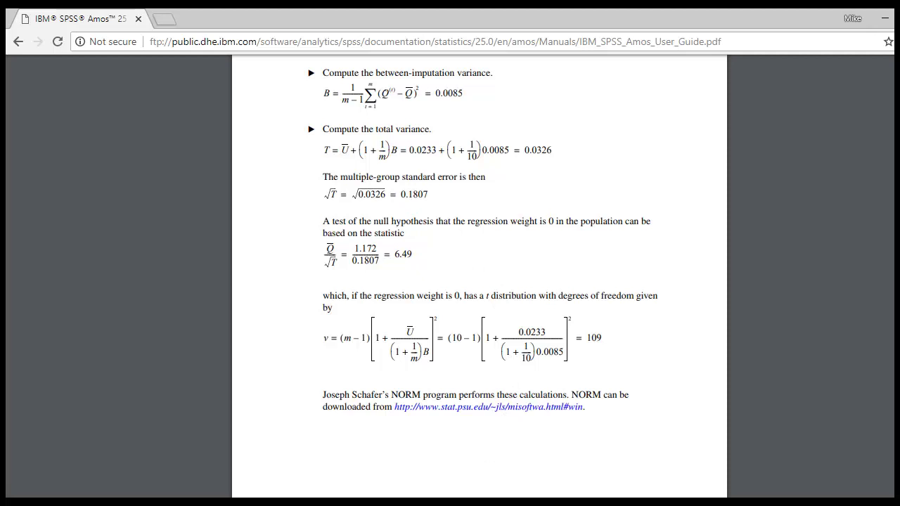
pyautogui.hotkey('alt', 'Tab')
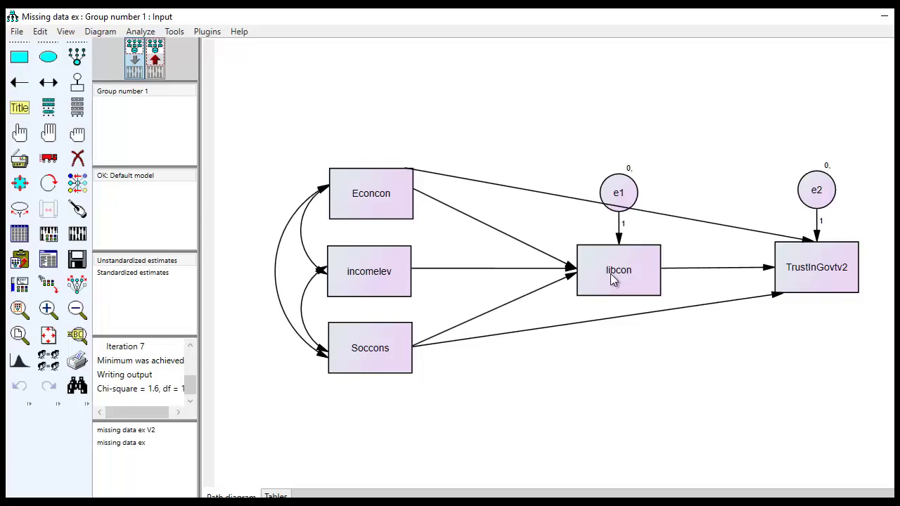
pyautogui.rightClick(569, 280)
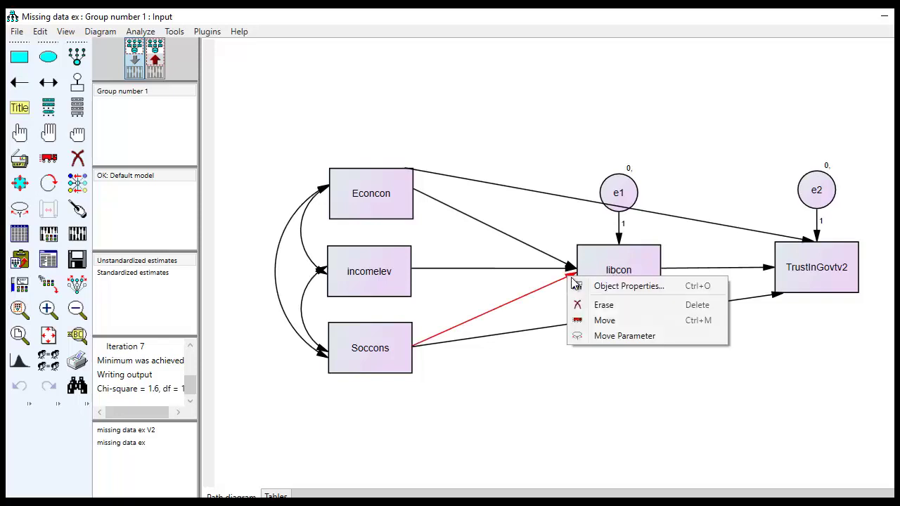
pyautogui.click(645, 286)
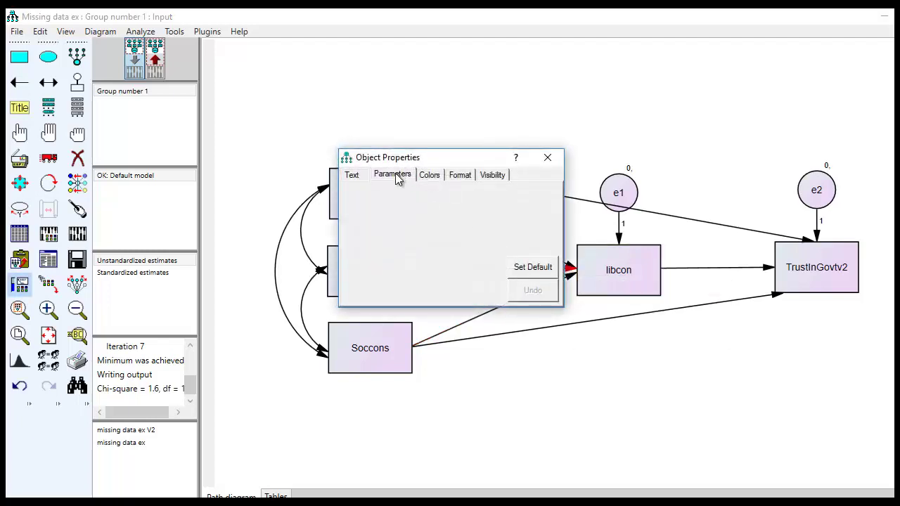
pyautogui.click(415, 288)
pyautogui.write('p1')
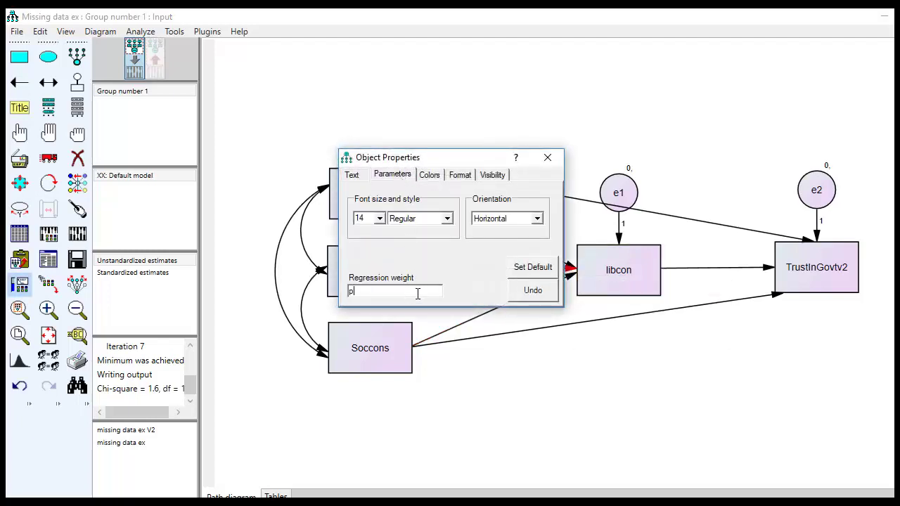
pyautogui.click(547, 161)
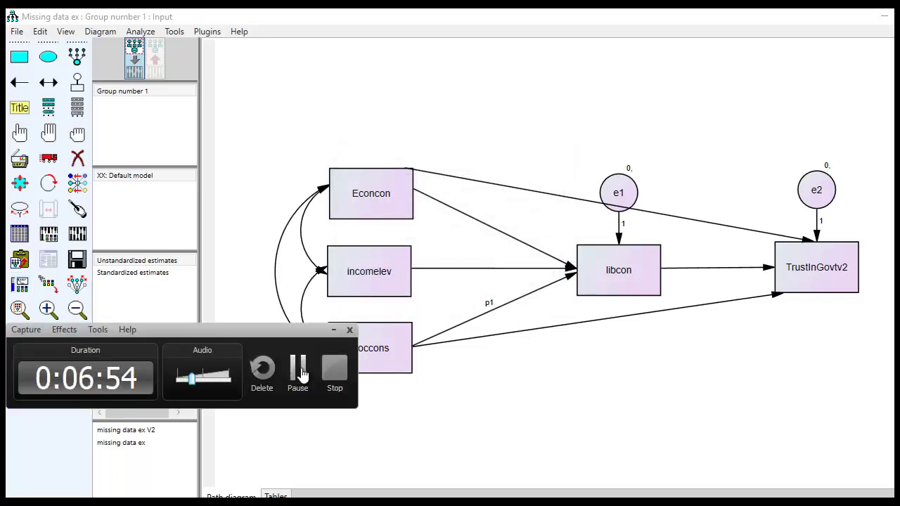
pyautogui.click(301, 371)
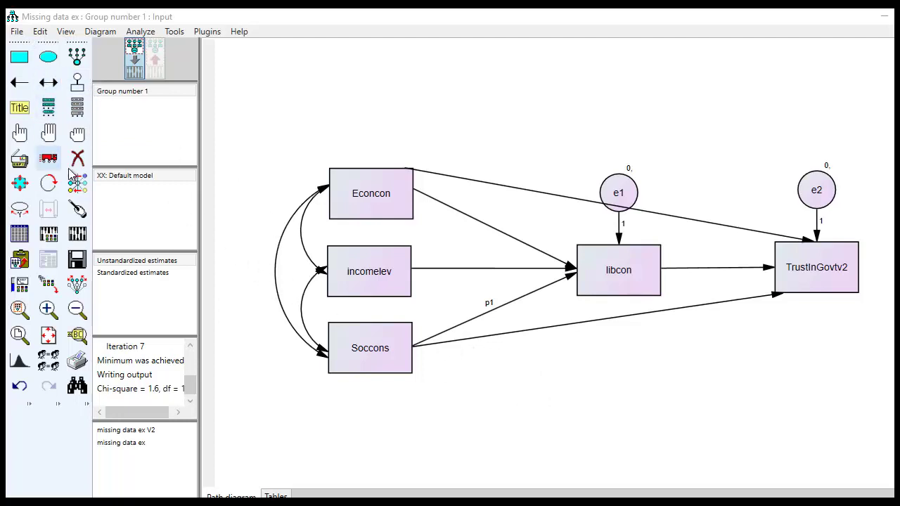
# Step: Attach anes binarydv_C1 as the group's data file and re-estimate the model (chi-square 1.7)
pyautogui.click(21, 239)
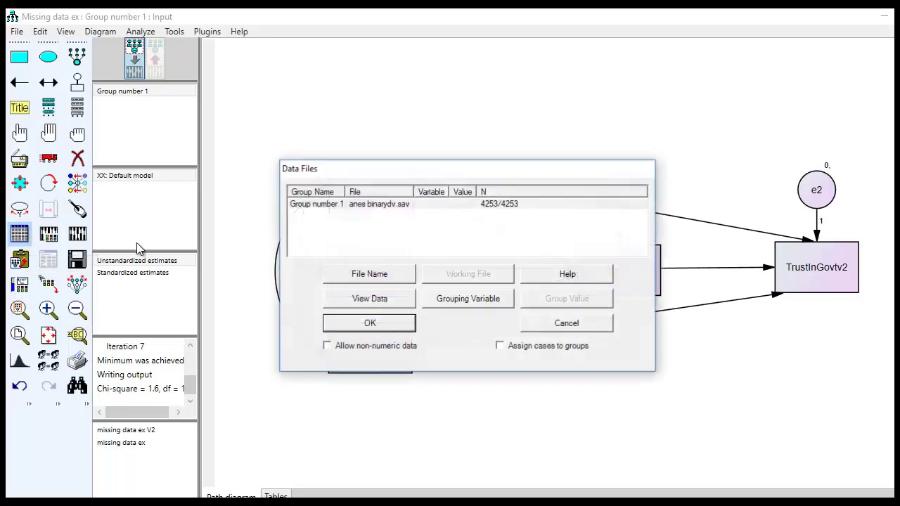
pyautogui.click(383, 277)
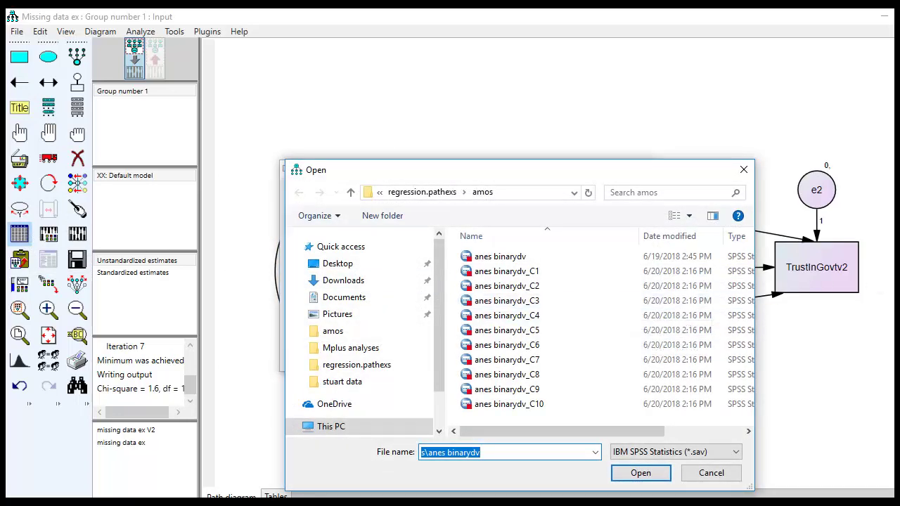
pyautogui.moveTo(543, 270); pyautogui.dragTo(557, 417)
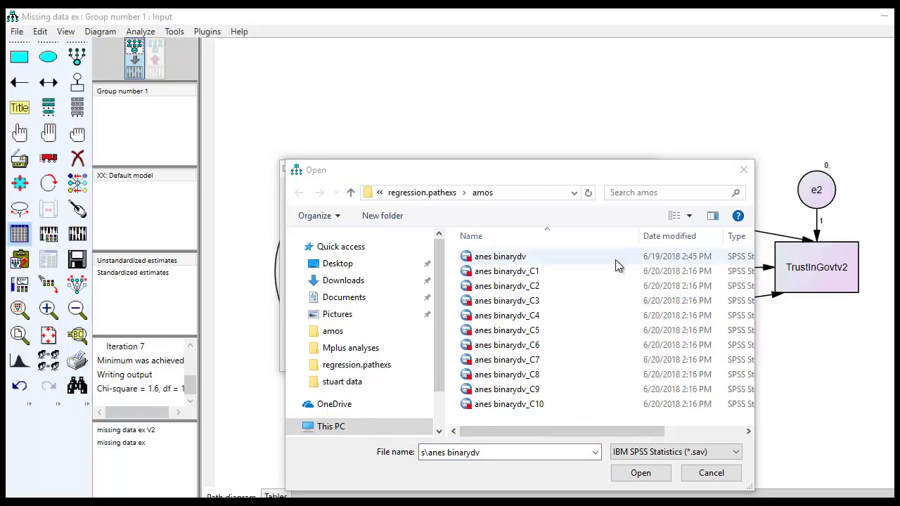
pyautogui.click(518, 271)
pyautogui.click(639, 473)
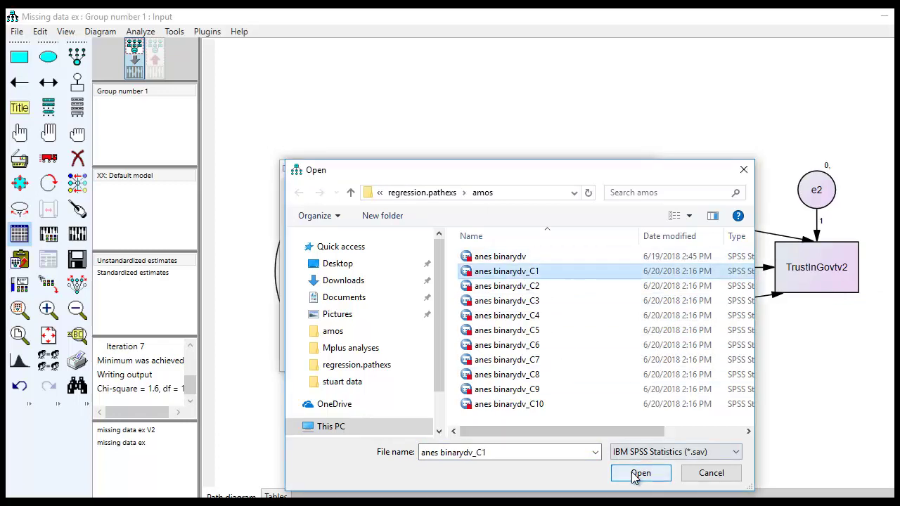
pyautogui.click(392, 325)
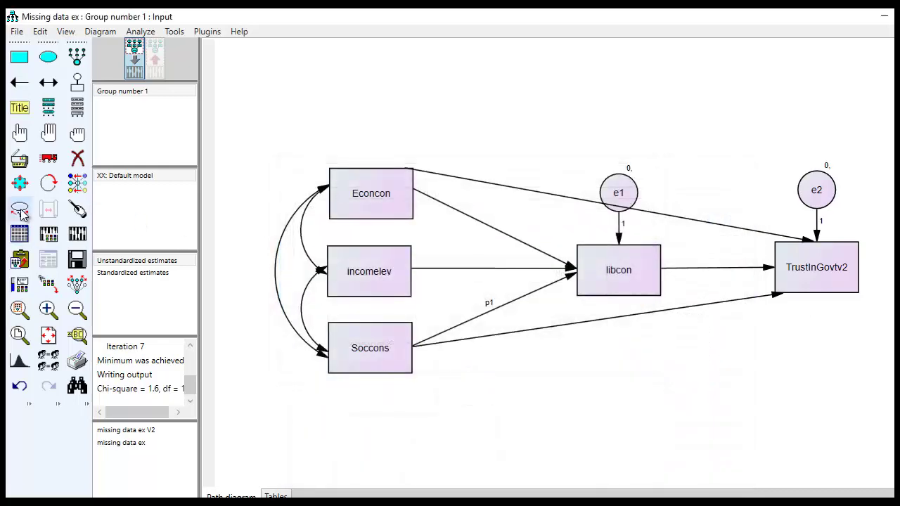
pyautogui.click(79, 236)
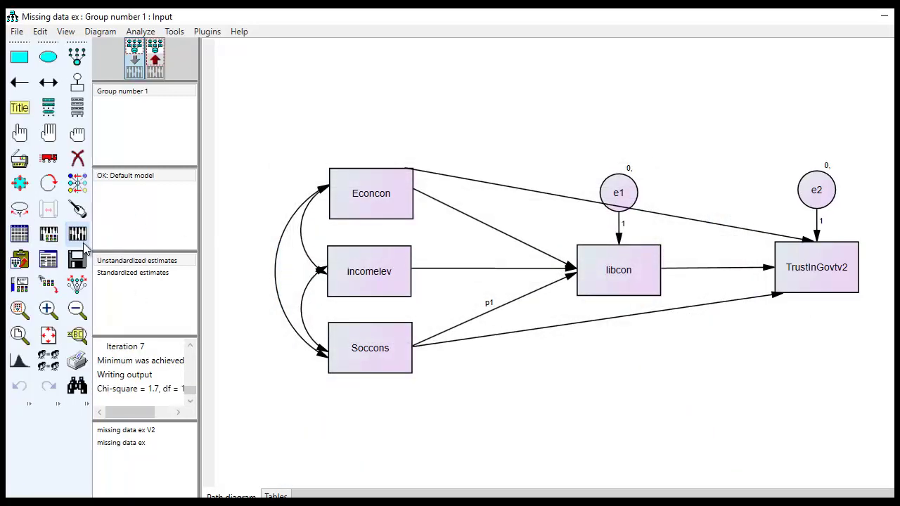
# Step: Show the Estimates output, widened so the regression weights' P and Label columns are visible
pyautogui.click(47, 260)
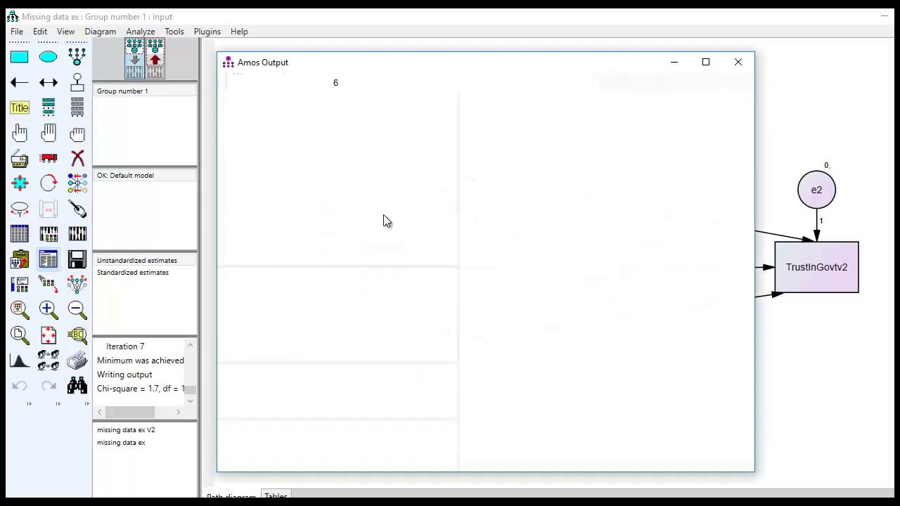
pyautogui.click(253, 166)
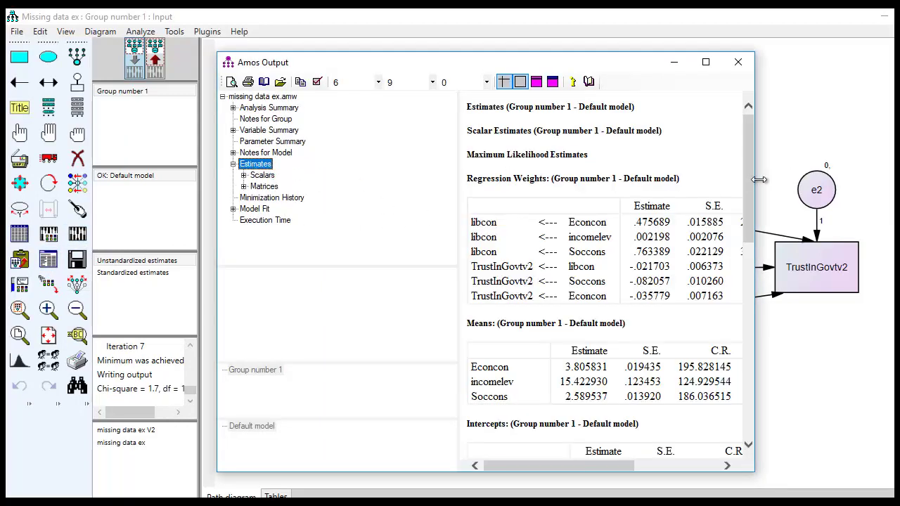
pyautogui.moveTo(754, 179); pyautogui.dragTo(899, 179)
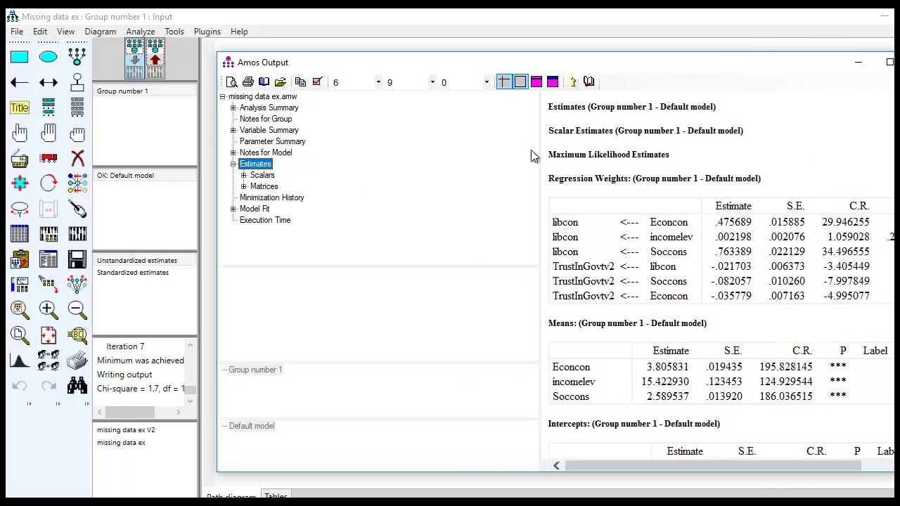
pyautogui.moveTo(540, 153); pyautogui.dragTo(360, 156)
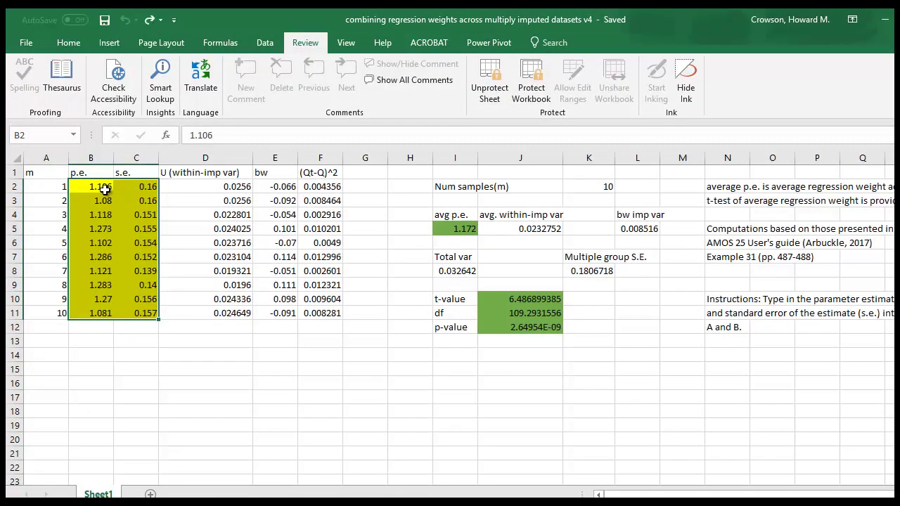
# Step: Enter 0.763 and 0.022 as the first imputation's estimate and S.E. in B2 and C2
pyautogui.click(105, 189)
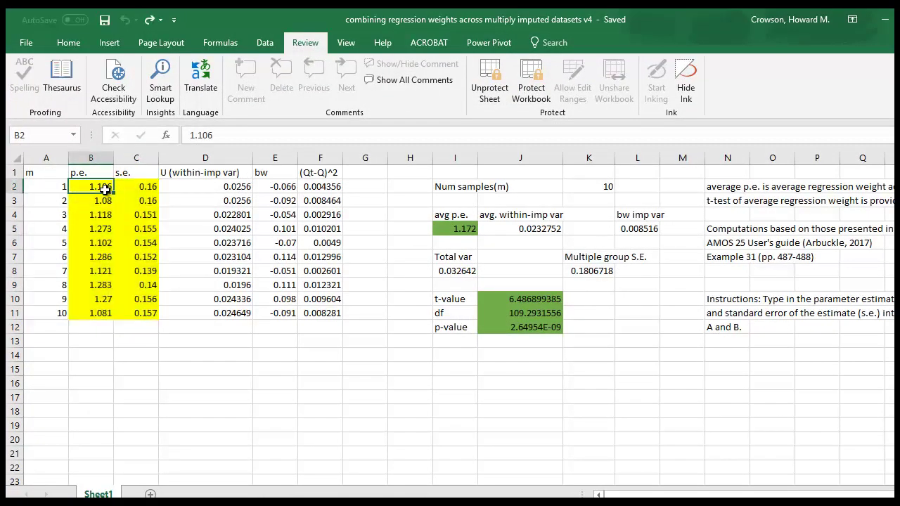
pyautogui.write('.')
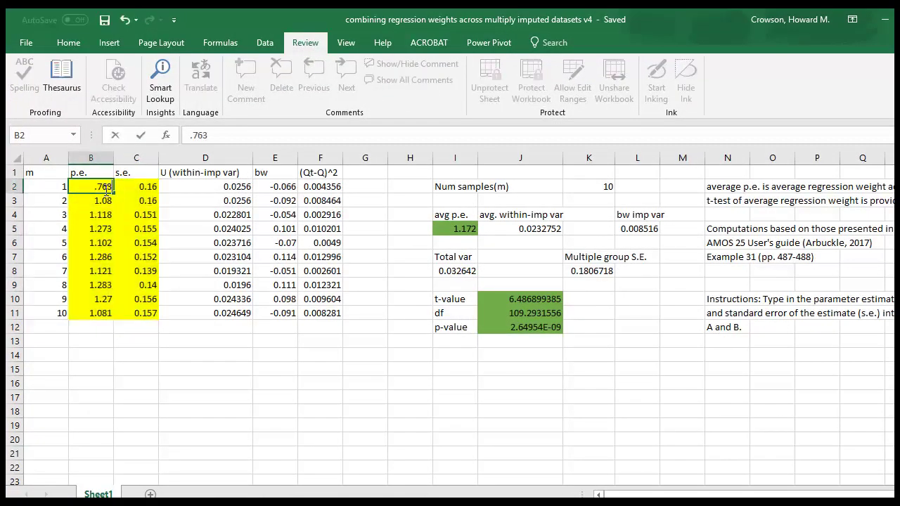
pyautogui.write('763')
pyautogui.press('Tab')
pyautogui.write('.')
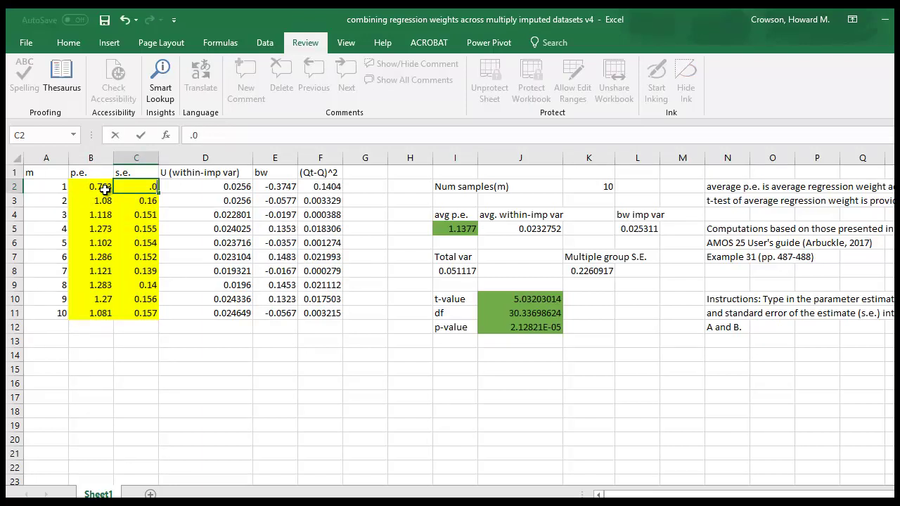
pyautogui.press('Return')
pyautogui.press('Left')
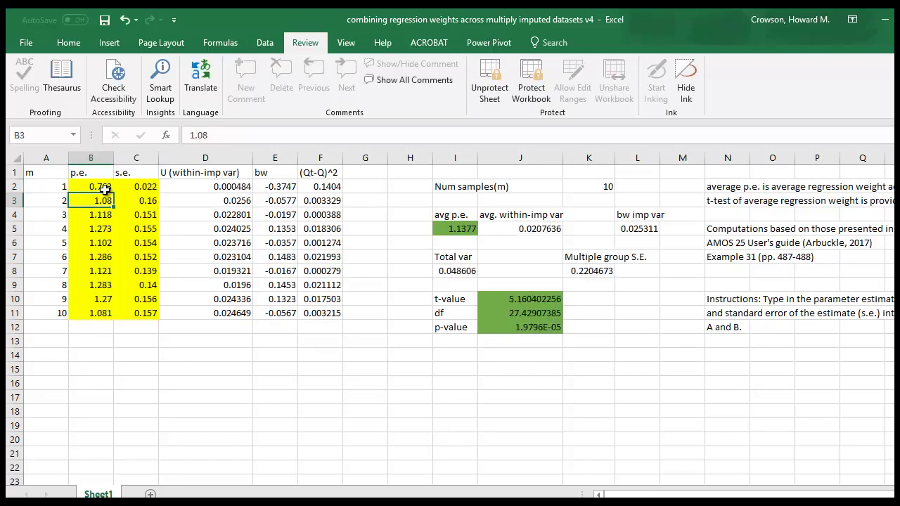
# Step: Clear the old estimates and standard errors from B3:C11
pyautogui.moveTo(77, 199); pyautogui.dragTo(131, 310)
pyautogui.press('Delete')
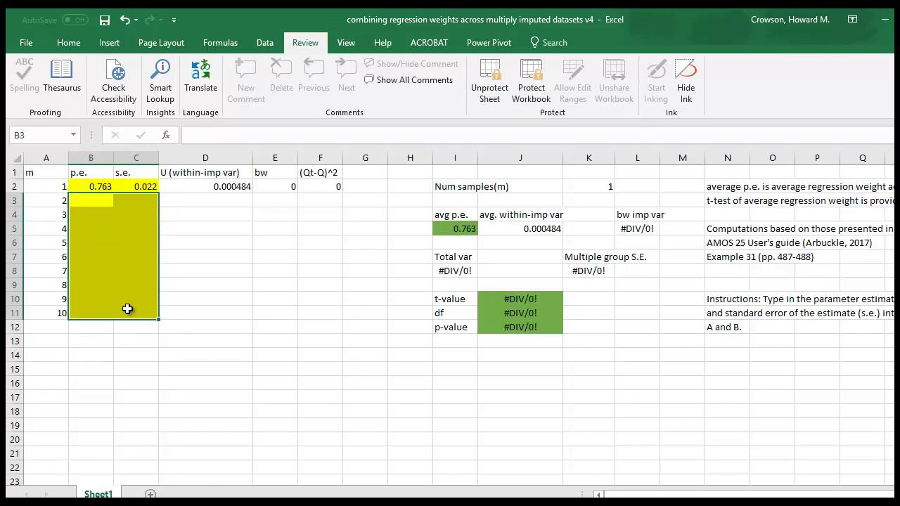
pyautogui.click(220, 207)
pyautogui.click(98, 199)
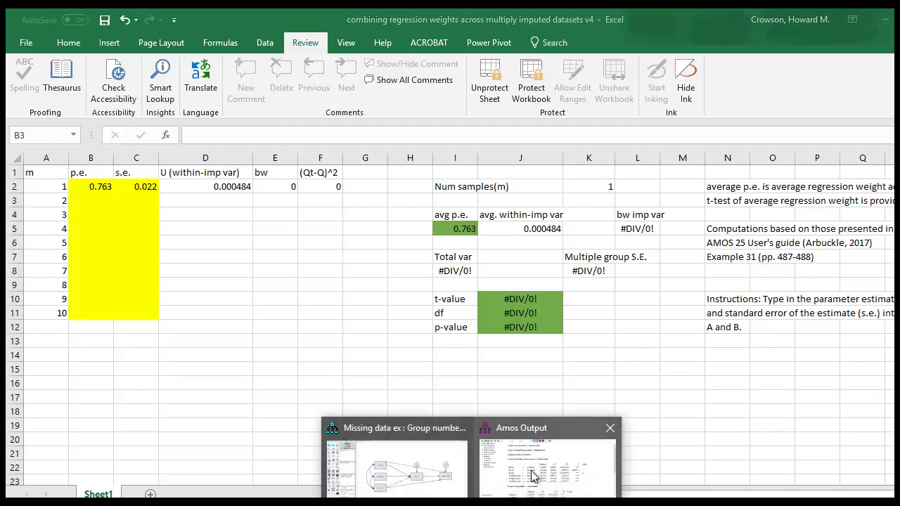
pyautogui.click(442, 478)
# Step: Attach anes binarydv_C2 as the group's data file and re-estimate the model
pyautogui.click(19, 234)
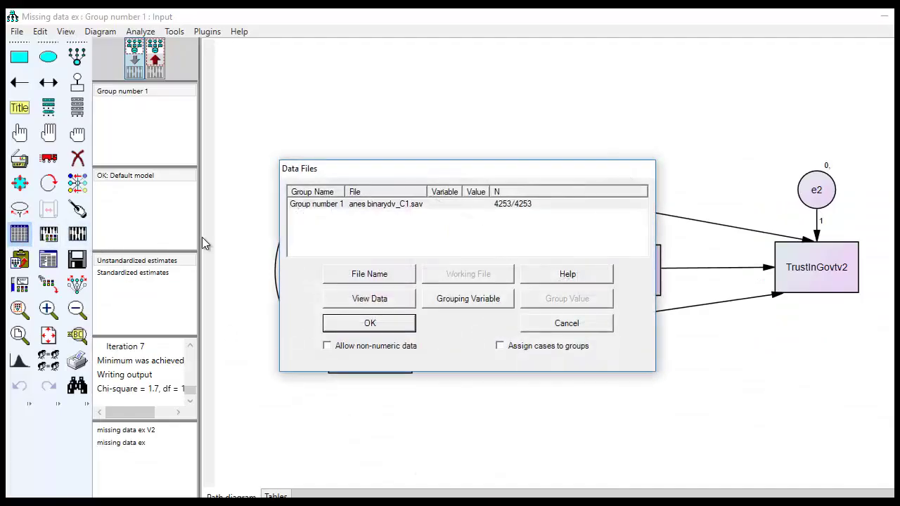
pyautogui.click(383, 278)
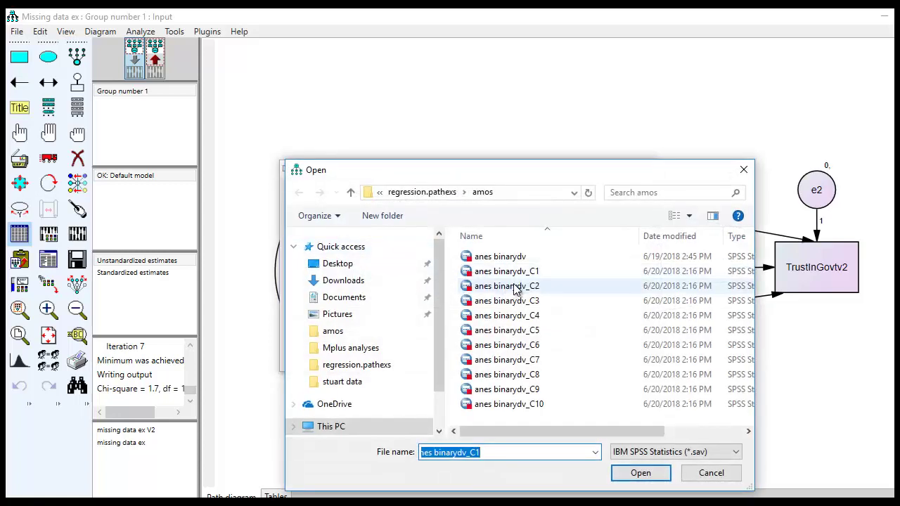
pyautogui.click(512, 286)
pyautogui.click(644, 475)
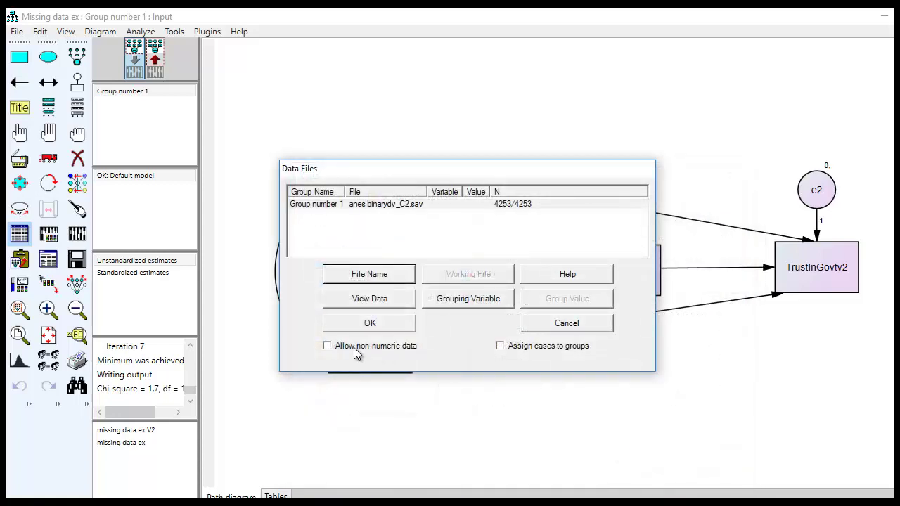
pyautogui.click(371, 323)
pyautogui.click(77, 234)
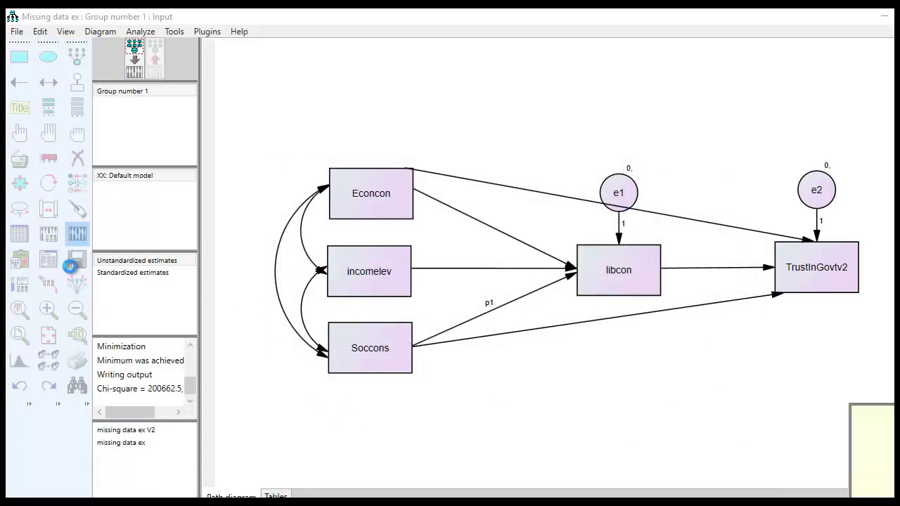
# Step: Review the second imputation's regression weights in the Estimates output, then return to Excel
pyautogui.click(54, 266)
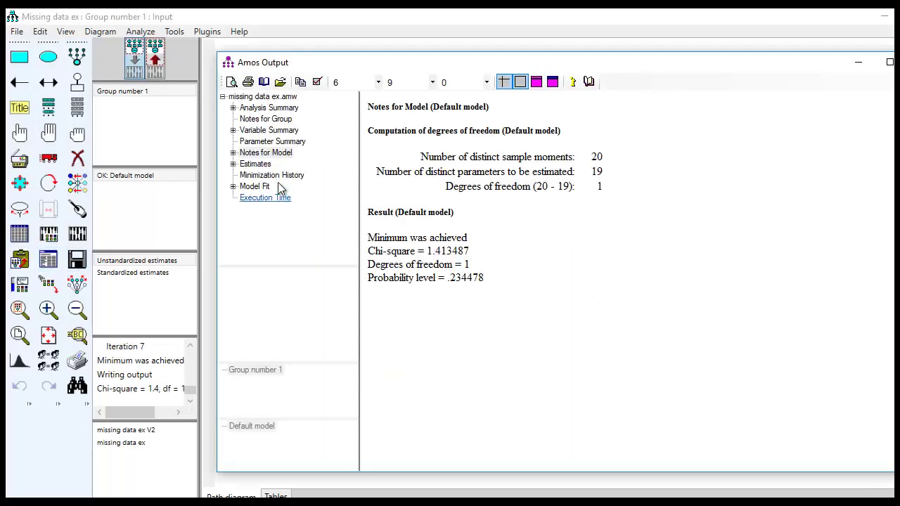
pyautogui.click(254, 164)
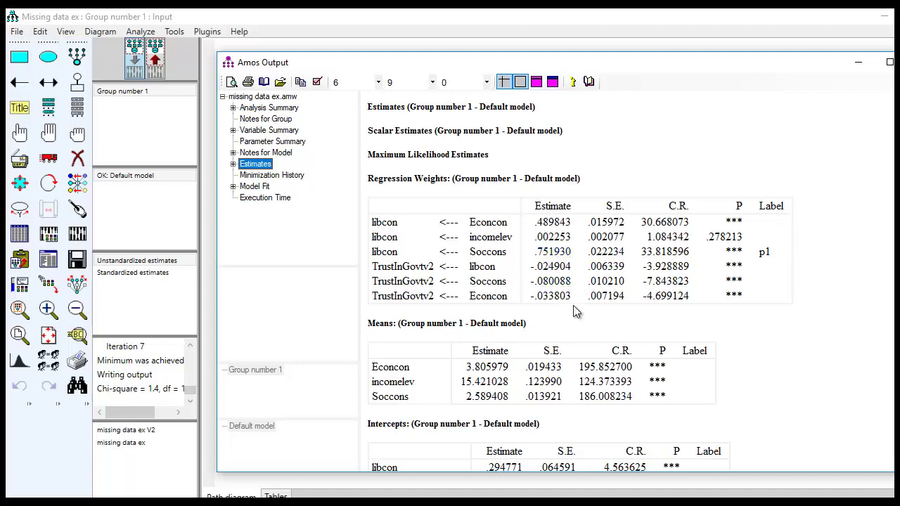
pyautogui.hotkey('alt', 'Tab')
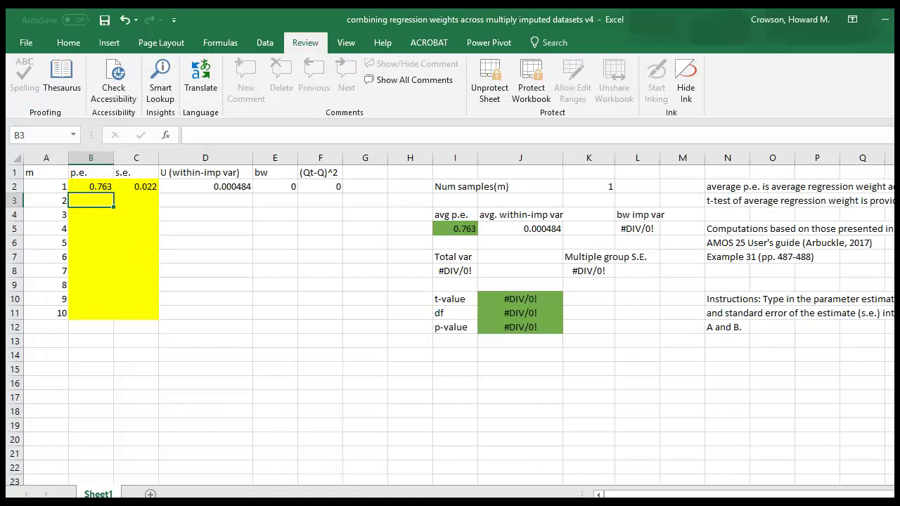
pyautogui.write('.752')
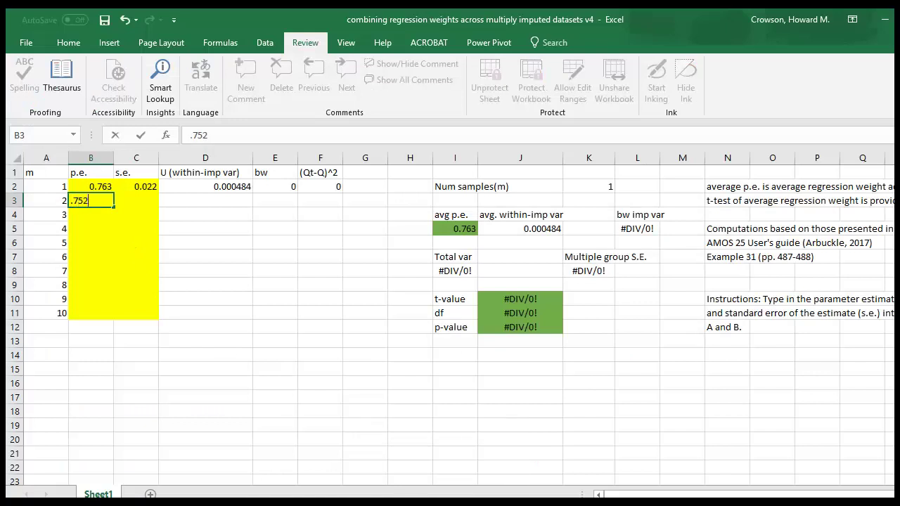
# Step: Enter 0.752 and 0.022234 as the second imputation's estimate and S.E. in row 3
pyautogui.press('Tab')
pyautogui.write('.')
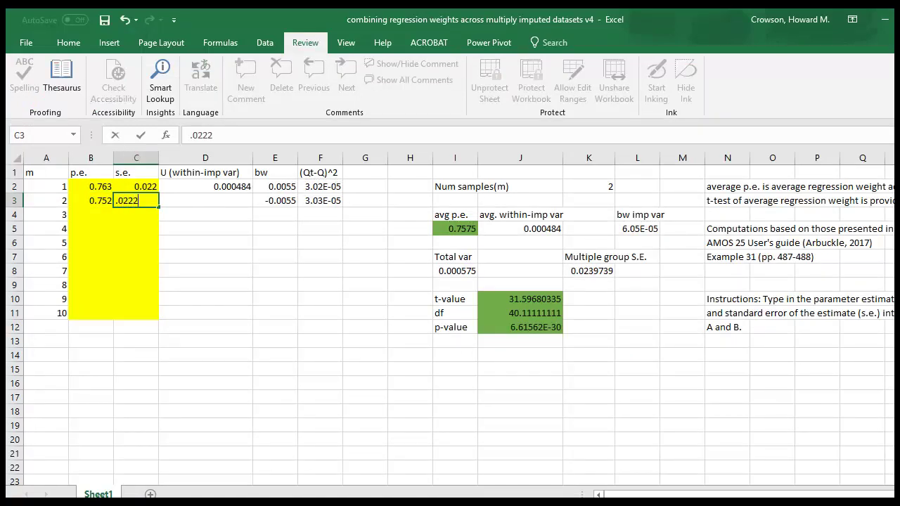
pyautogui.hotkey('alt', 'Tab')
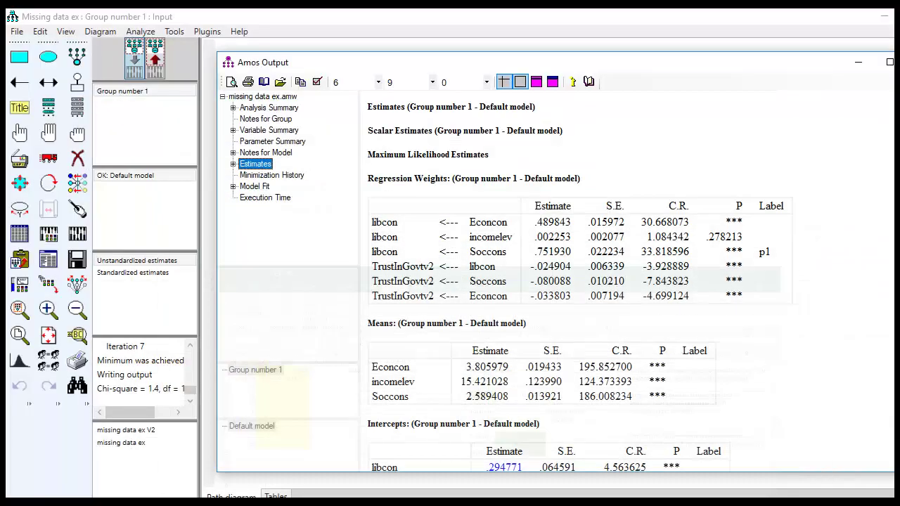
pyautogui.hotkey('alt', 'Tab')
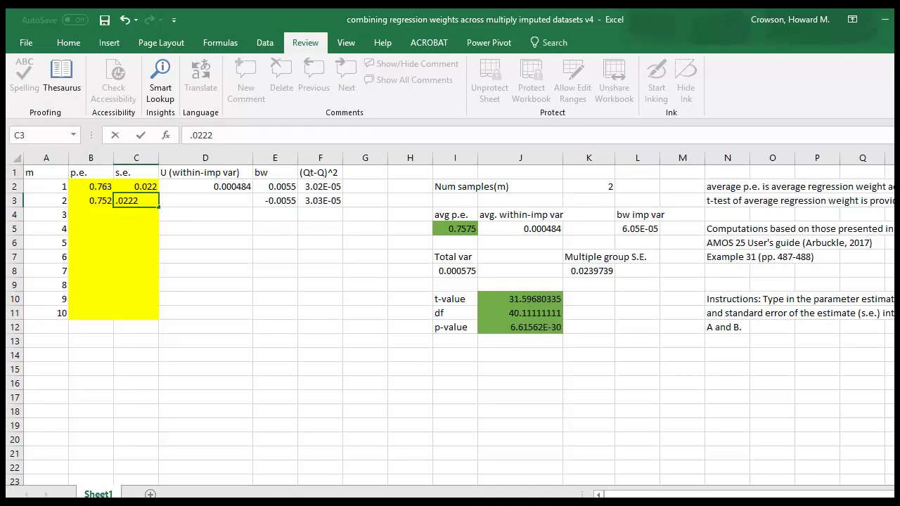
pyautogui.press('Return')
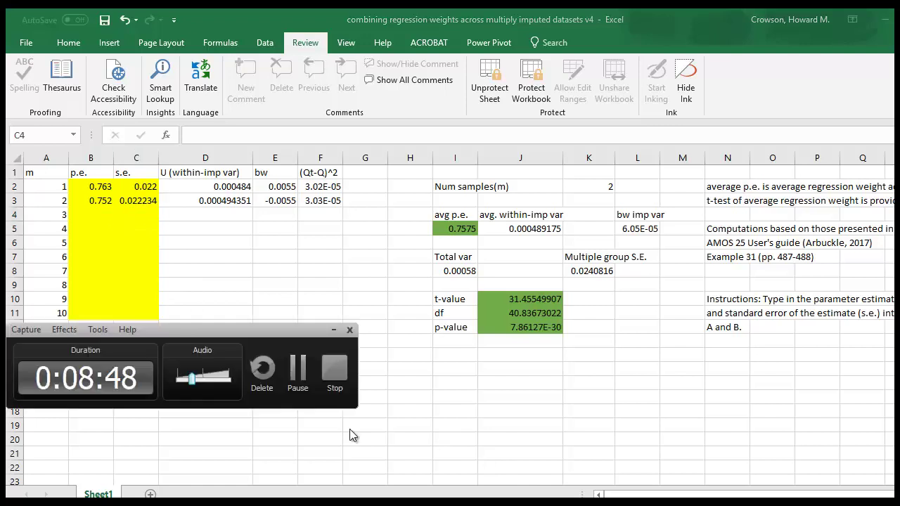
# Step: Fill in estimates and S.E.s for imputations 3–10 and check the 0.7544 average in I5
pyautogui.click(301, 368)
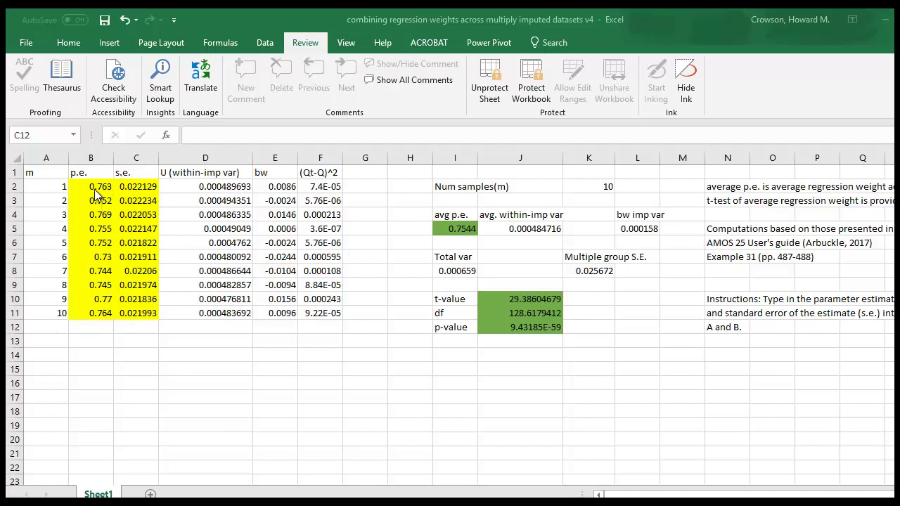
pyautogui.click(457, 229)
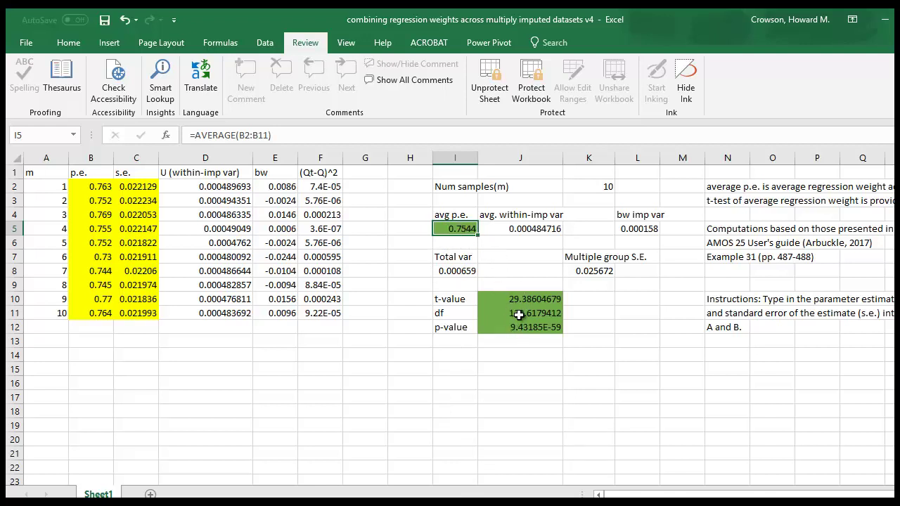
# Step: Inspect the pooled S.E. formula in K8 against the ten s.e. values in column C
pyautogui.click(598, 274)
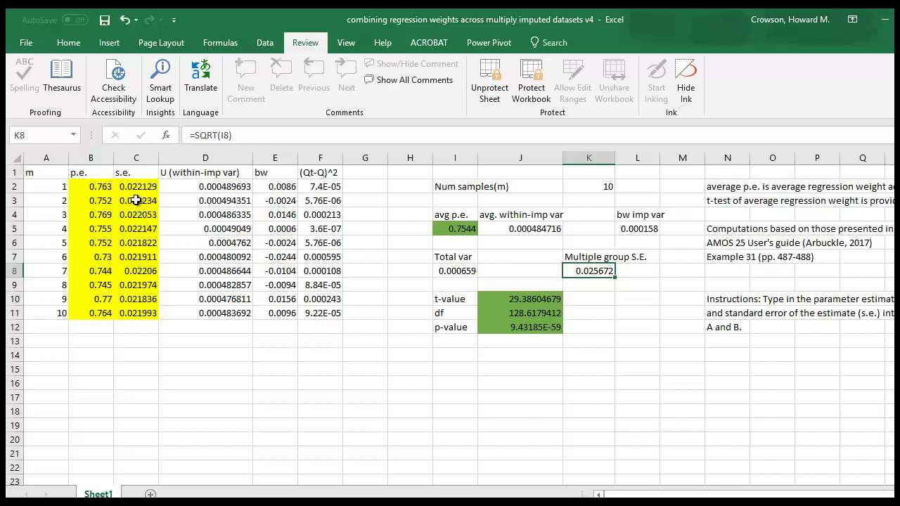
pyautogui.moveTo(133, 186); pyautogui.dragTo(147, 313)
pyautogui.click(409, 364)
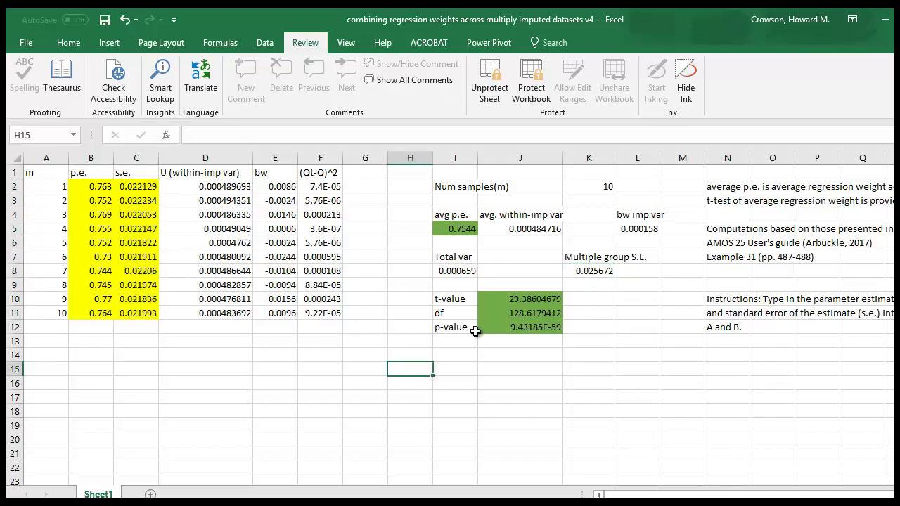
# Step: Inspect the t-value, df and p-value formulas in J10, J11 and J12
pyautogui.click(513, 302)
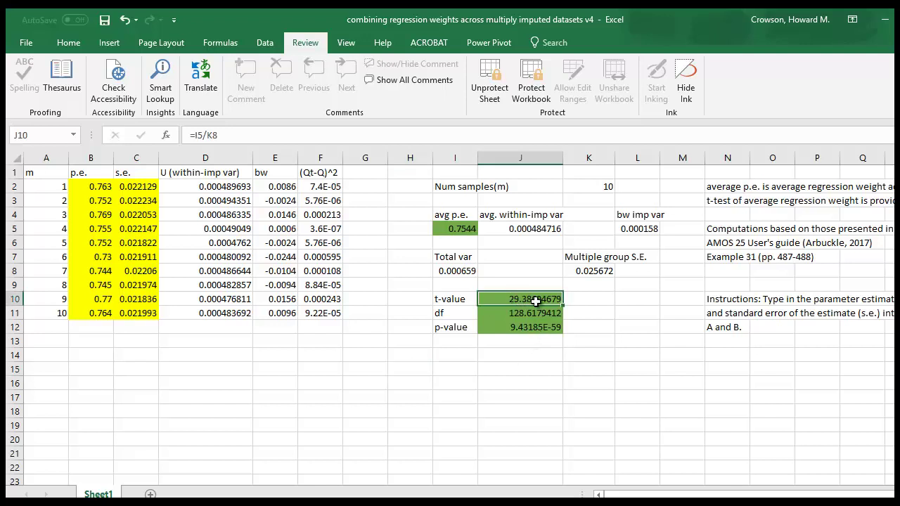
pyautogui.click(516, 316)
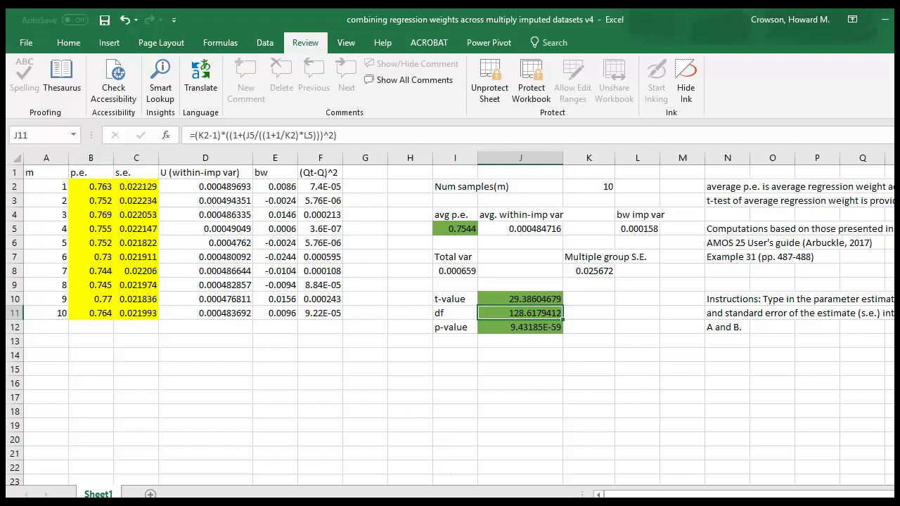
pyautogui.click(510, 358)
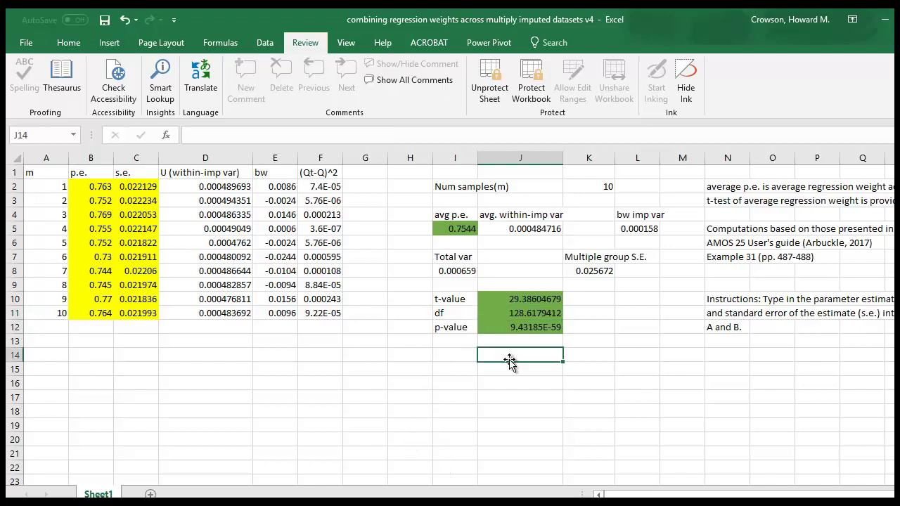
pyautogui.click(509, 329)
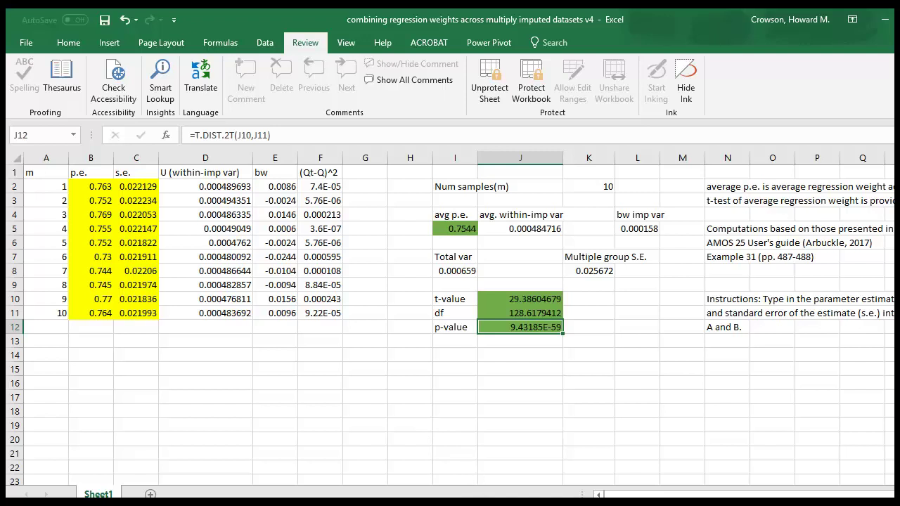
pyautogui.moveTo(461, 501)
pyautogui.click(421, 475)
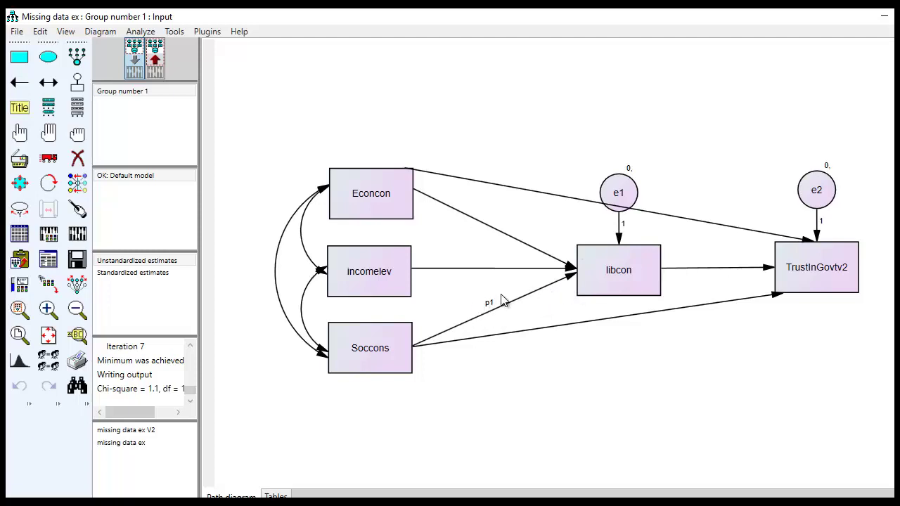
pyautogui.click(48, 259)
pyautogui.click(261, 165)
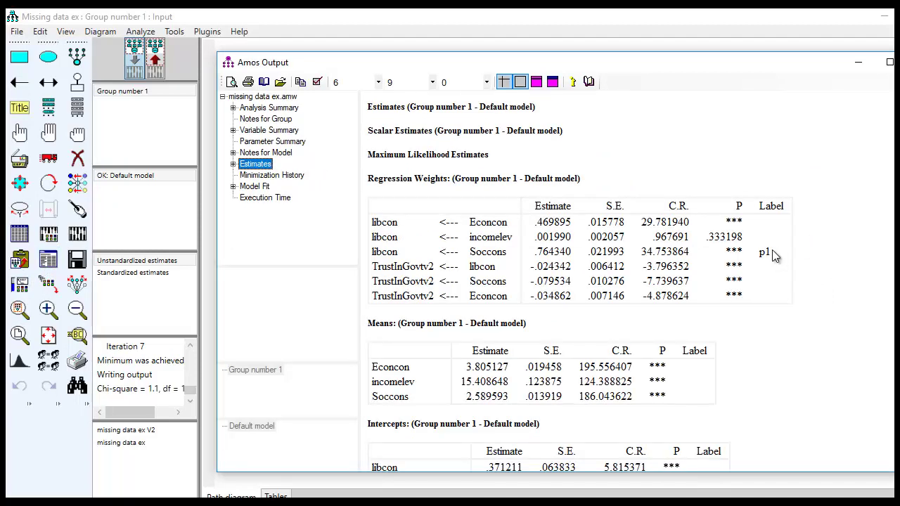
pyautogui.click(897, 275)
pyautogui.moveTo(747, 259); pyautogui.dragTo(779, 266)
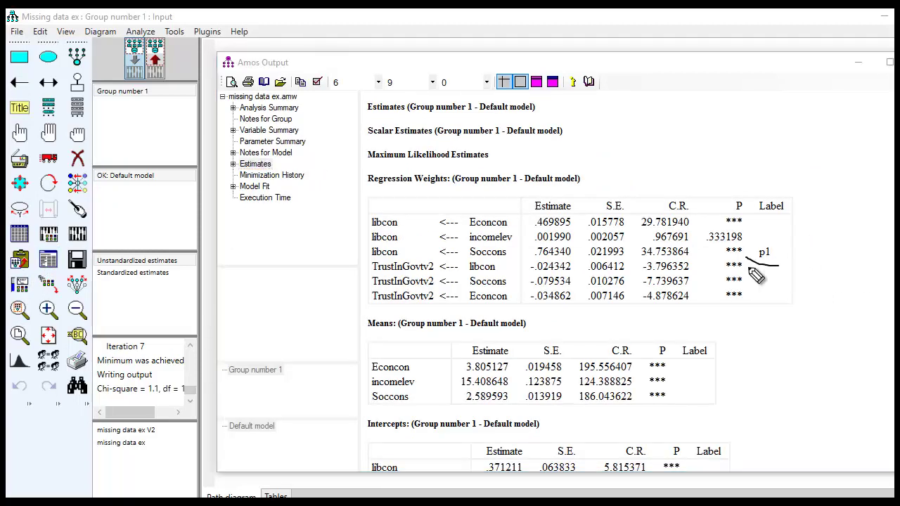
pyautogui.moveTo(534, 258); pyautogui.dragTo(622, 260)
pyautogui.press('Escape')
pyautogui.hotkey('alt', 'F4')
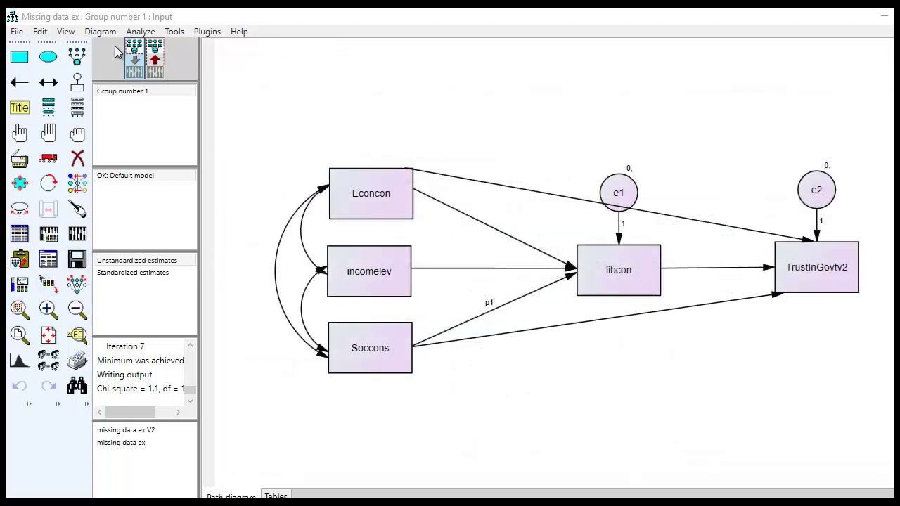
# Step: Uncheck Estimate means and intercepts in the Analysis Properties Estimation settings
pyautogui.click(50, 235)
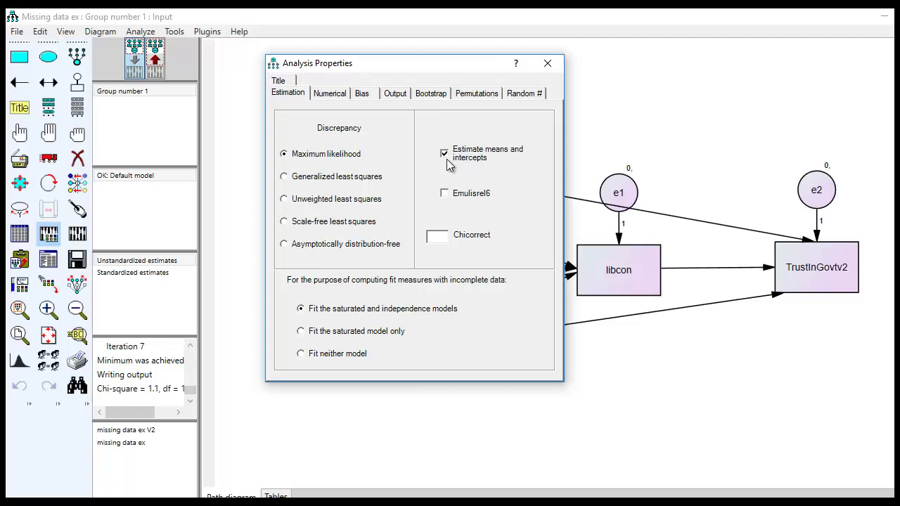
pyautogui.click(549, 64)
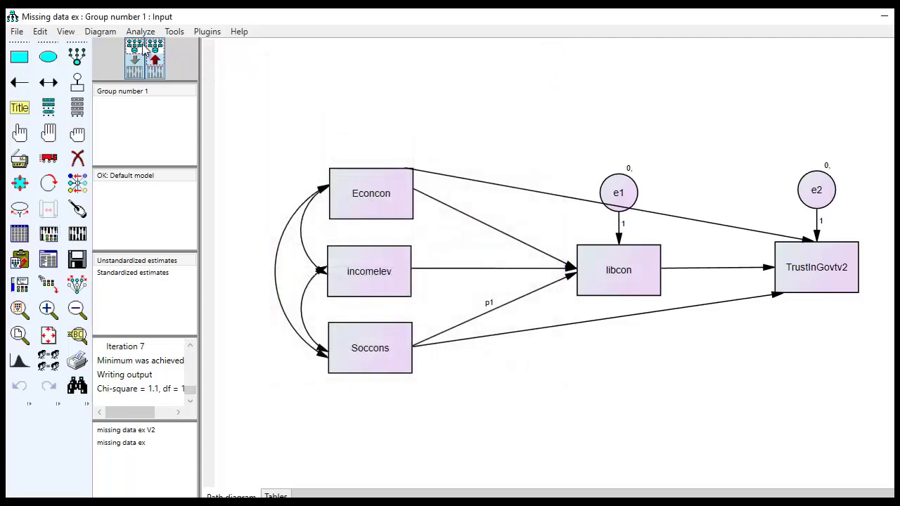
pyautogui.click(48, 234)
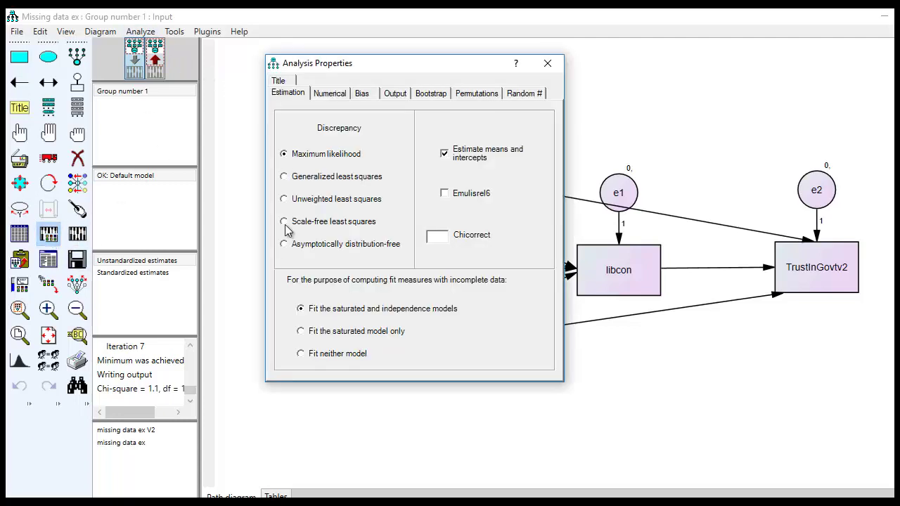
pyautogui.click(464, 156)
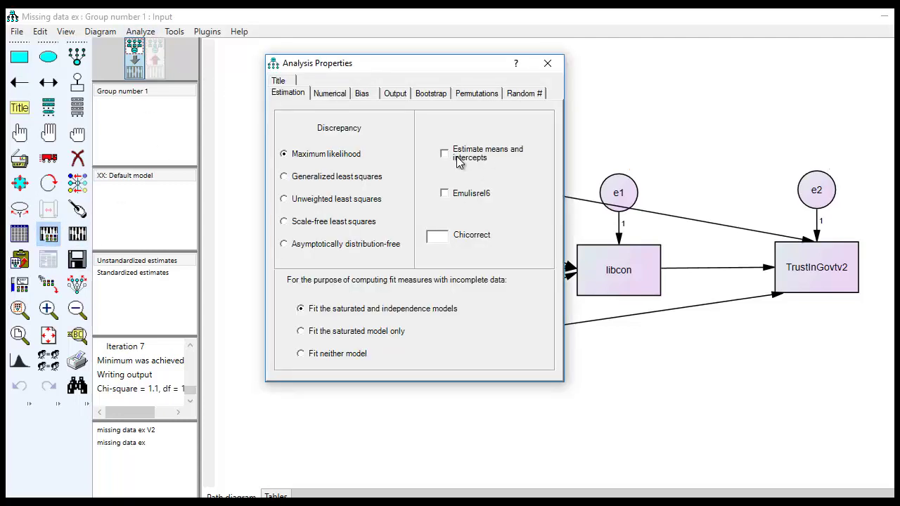
pyautogui.click(547, 63)
pyautogui.click(141, 31)
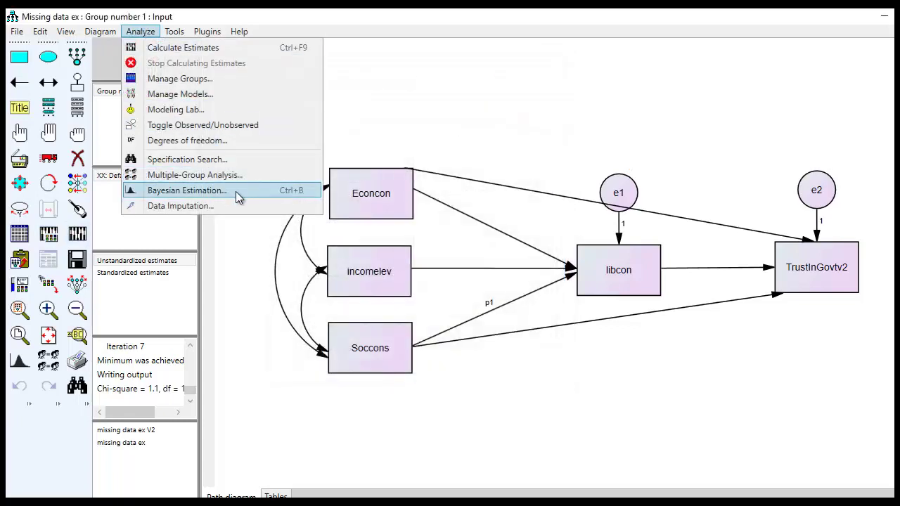
# Step: Attempt a data imputation, which fails with a means-and-intercepts warning and creates no files
pyautogui.click(225, 205)
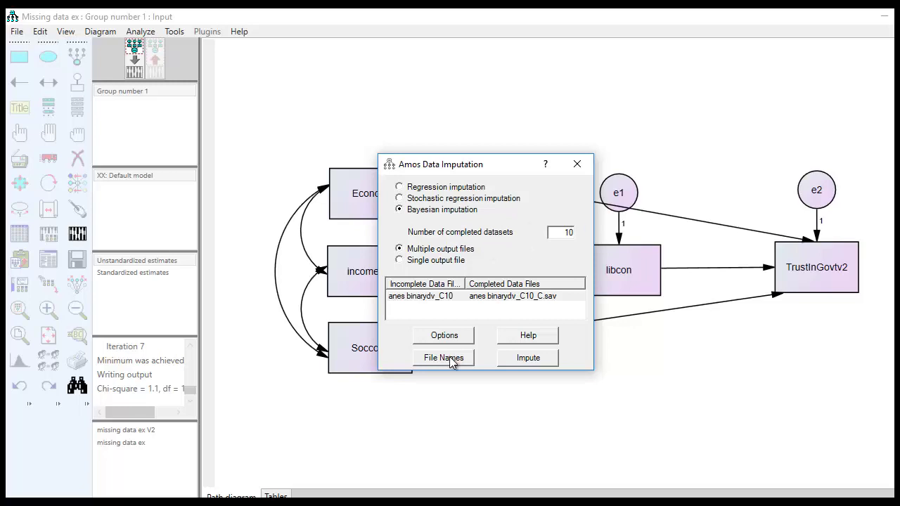
pyautogui.click(539, 357)
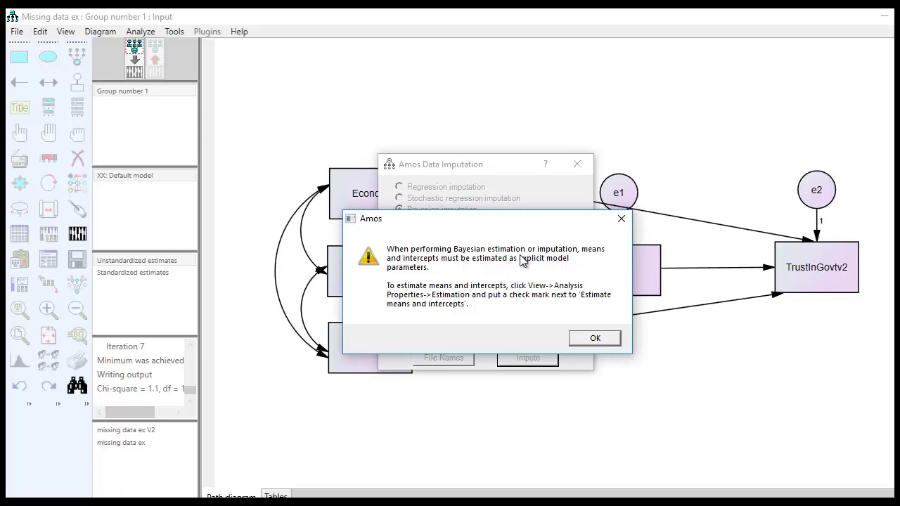
pyautogui.click(621, 220)
pyautogui.click(503, 289)
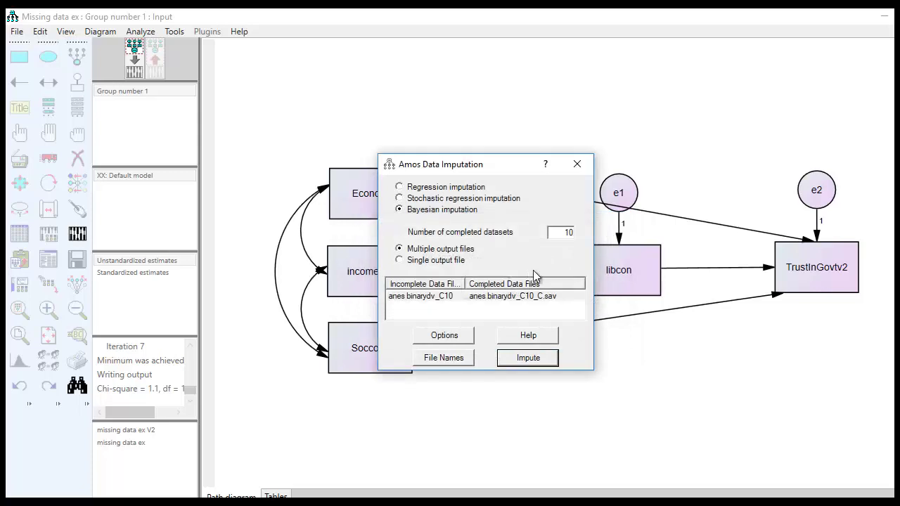
pyautogui.click(576, 164)
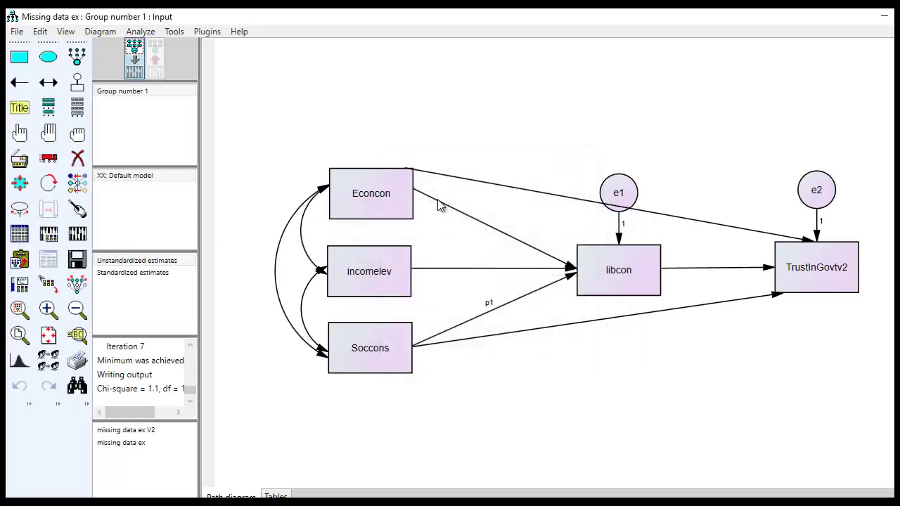
# Step: Re-check Estimate means and intercepts, then show Example 31 on page 488 of the User Guide
pyautogui.click(56, 236)
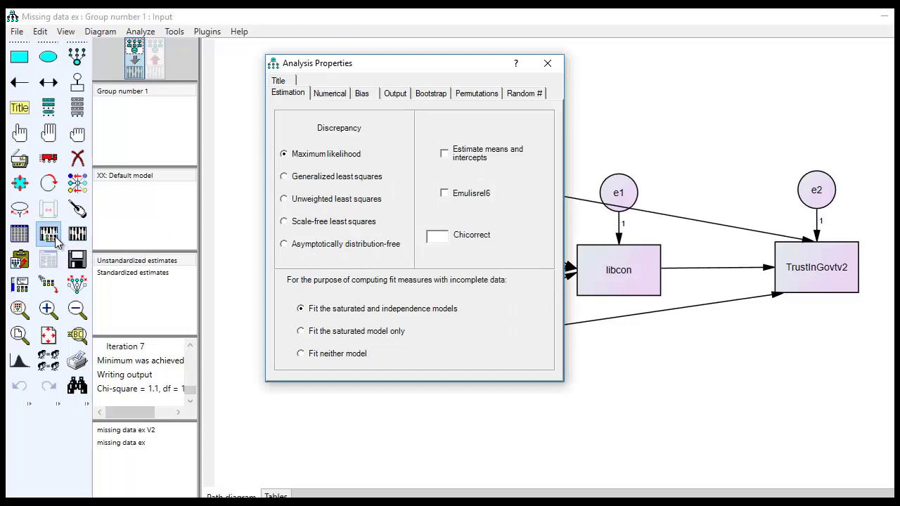
pyautogui.click(445, 153)
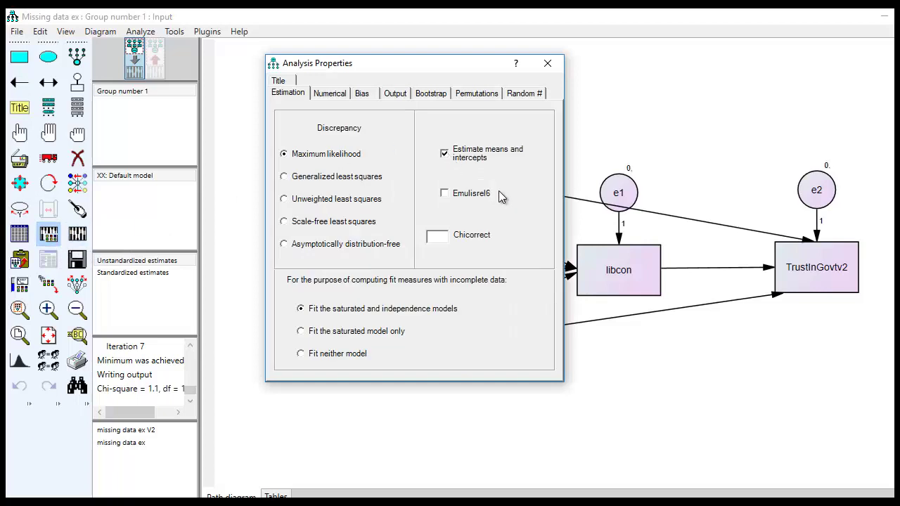
pyautogui.click(548, 66)
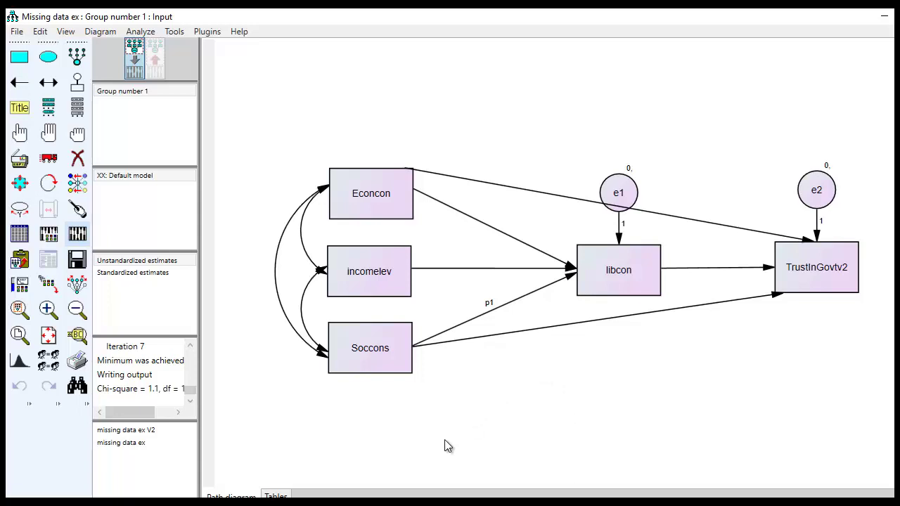
pyautogui.hotkey('alt', 'Tab')
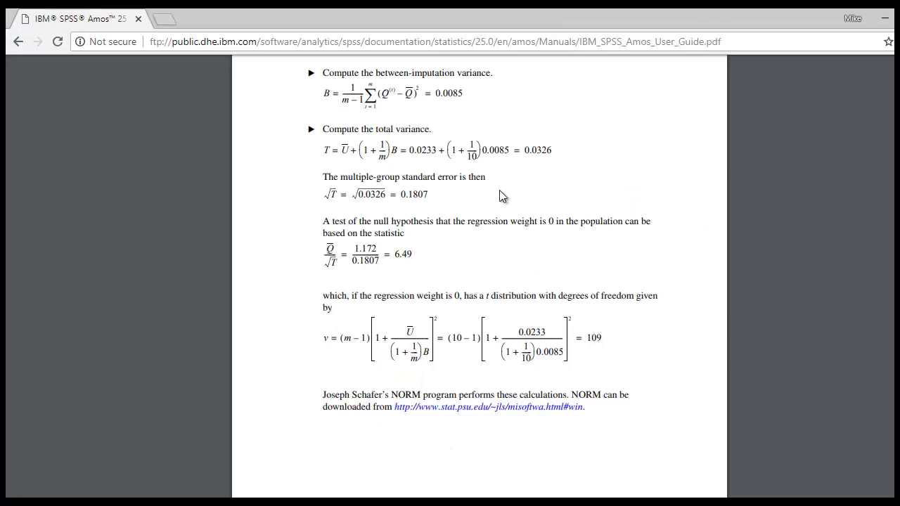
pyautogui.scroll(3, 470, 238)
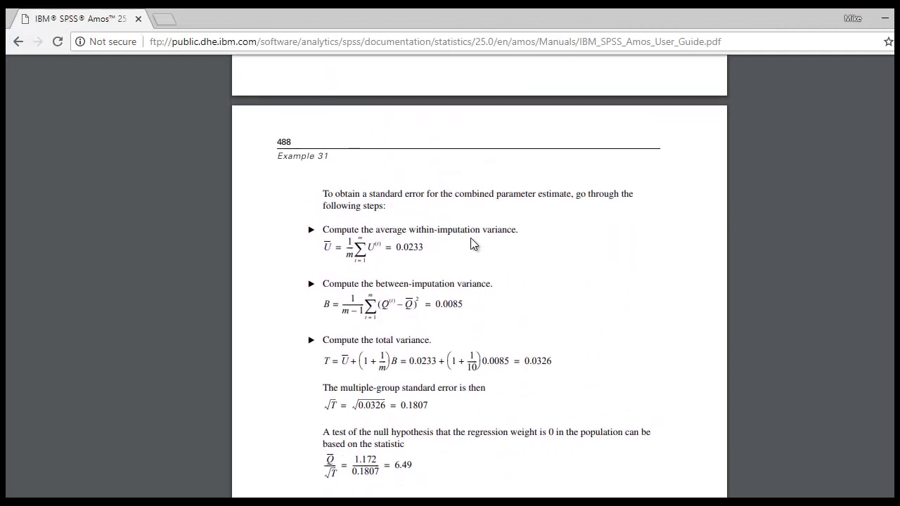